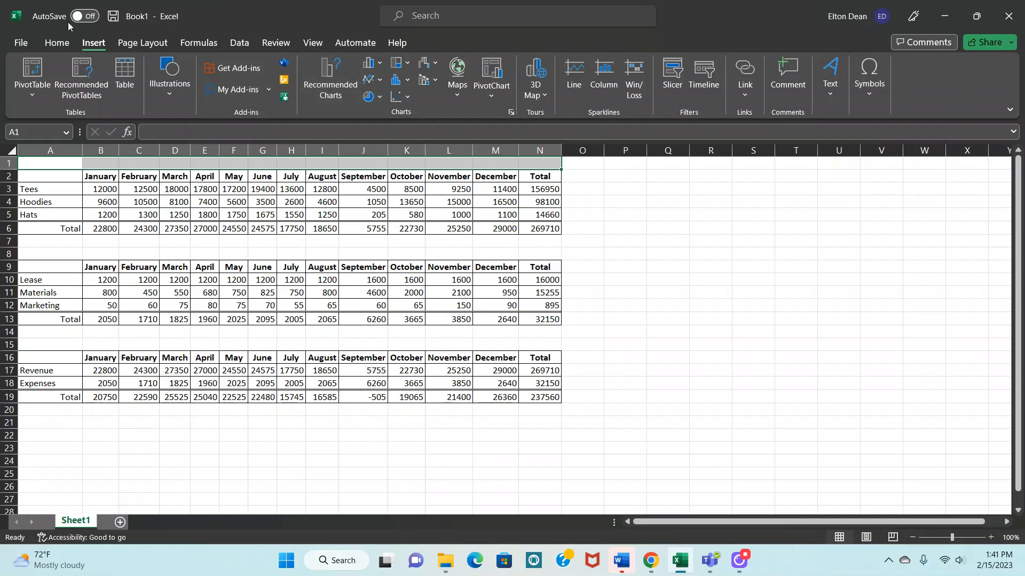
Step: Merge and center cells A1:N1 above the first table and enter the title "Revenues"
left_click(62, 43)
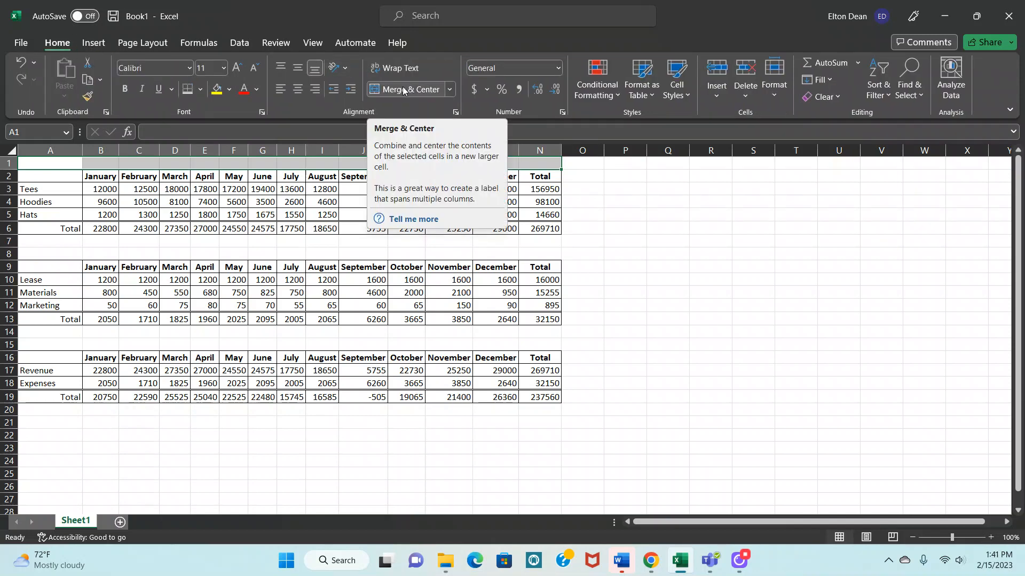
left_click(362, 202)
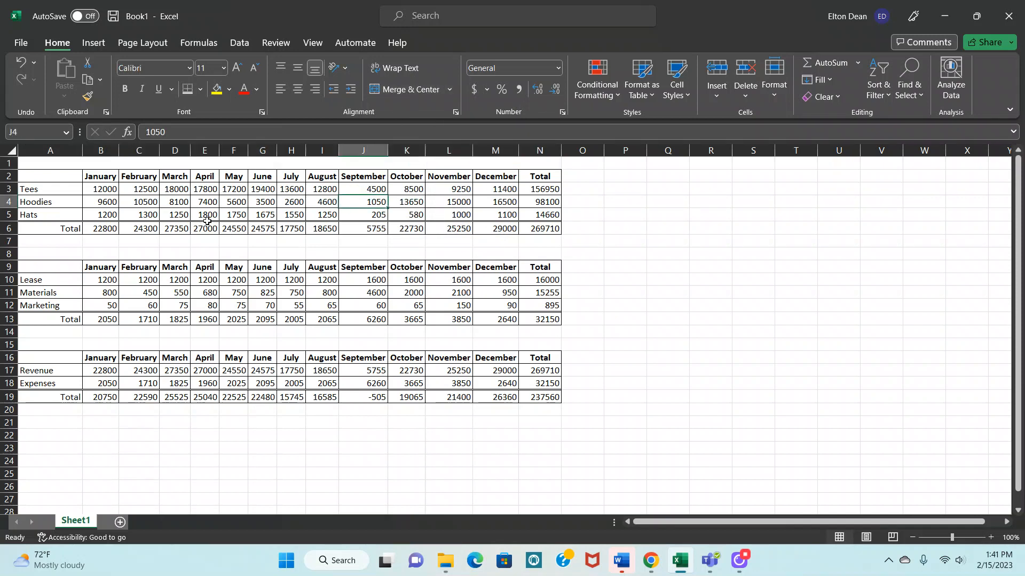
left_click_drag(72, 251, 536, 254)
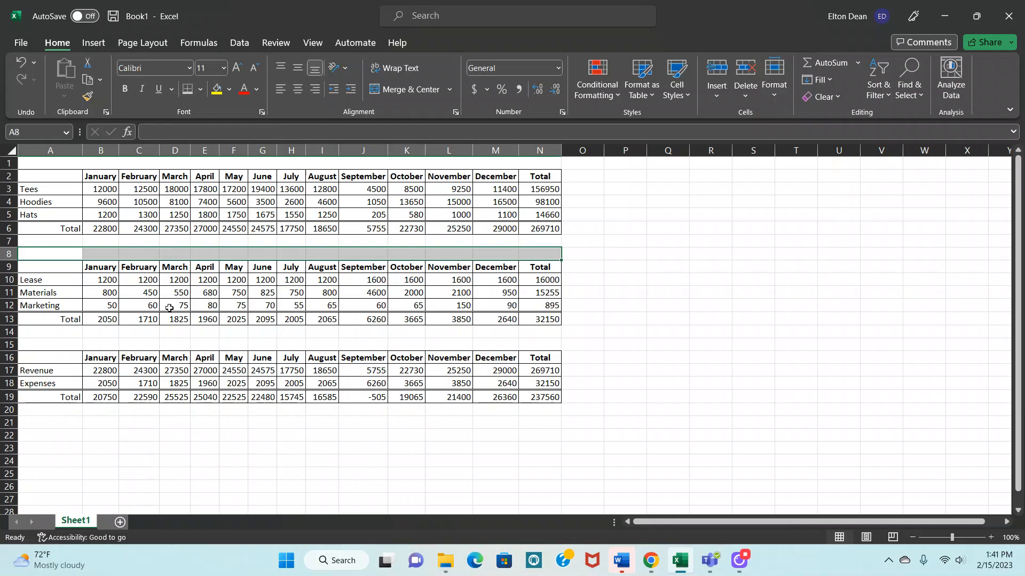
left_click(197, 162)
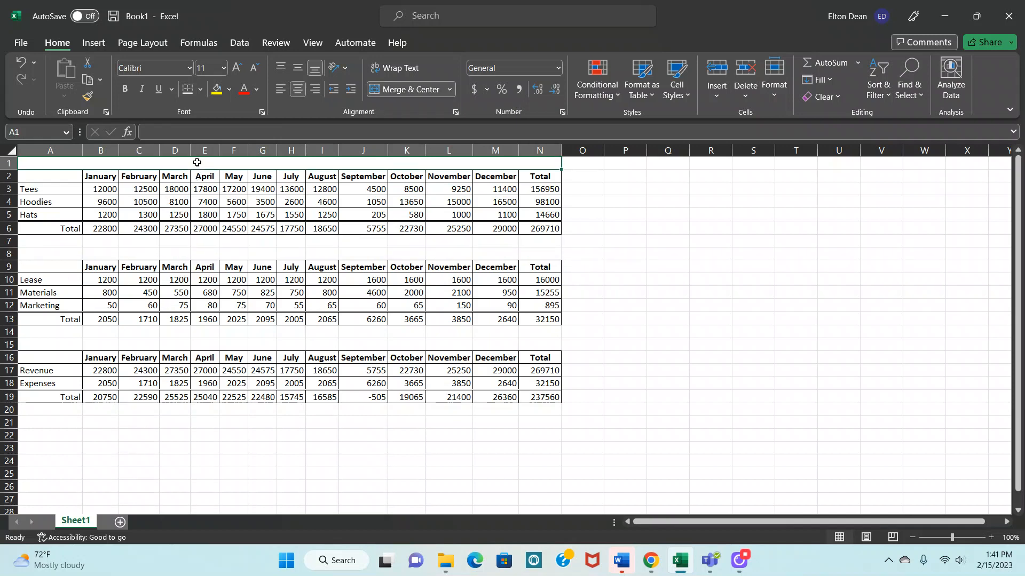
double_click(198, 163)
type("Reve")
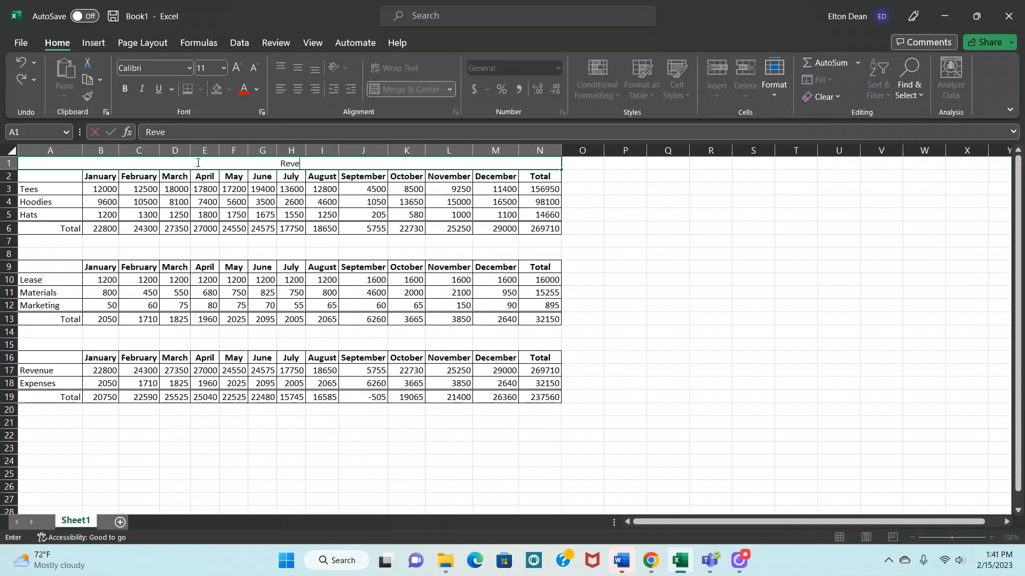
type("nues")
Step: Change the row label in cell A17 of the bottom table to "Revenues"
double_click(66, 371)
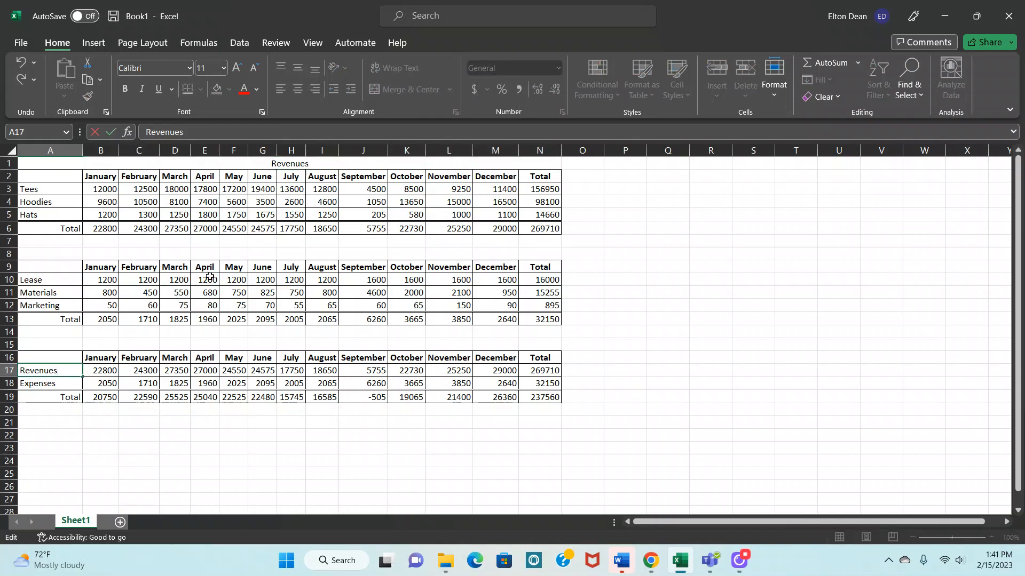
left_click(214, 254)
Step: Apply thick outside borders to the merged Revenues title cell in row 1
left_click(216, 165)
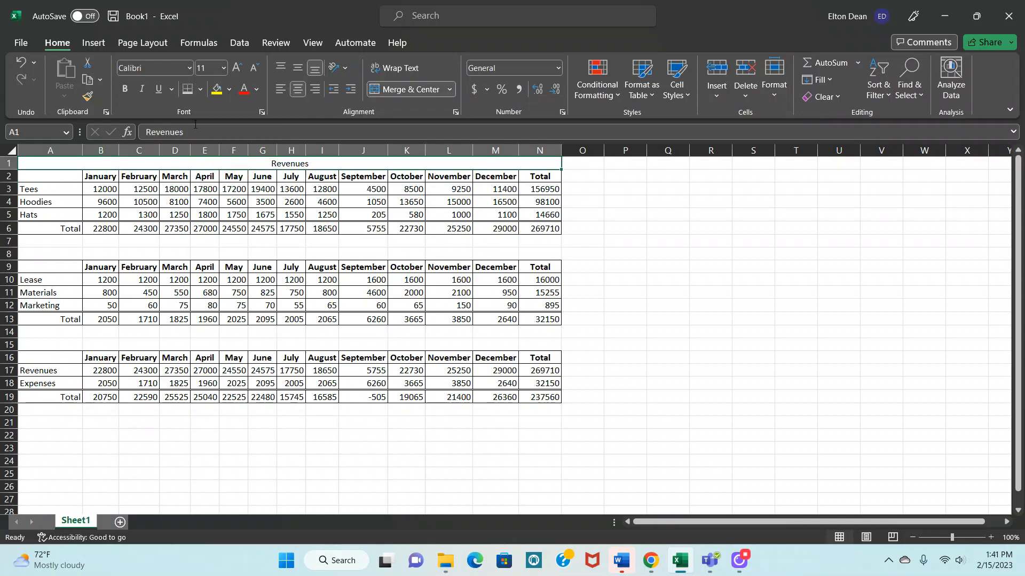
left_click(203, 90)
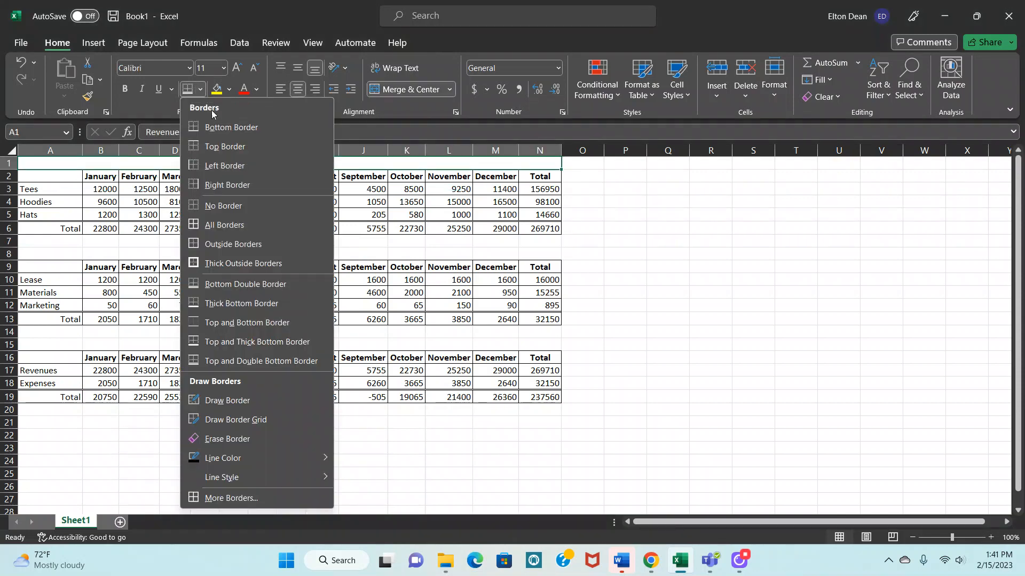
left_click(219, 264)
left_click(820, 284)
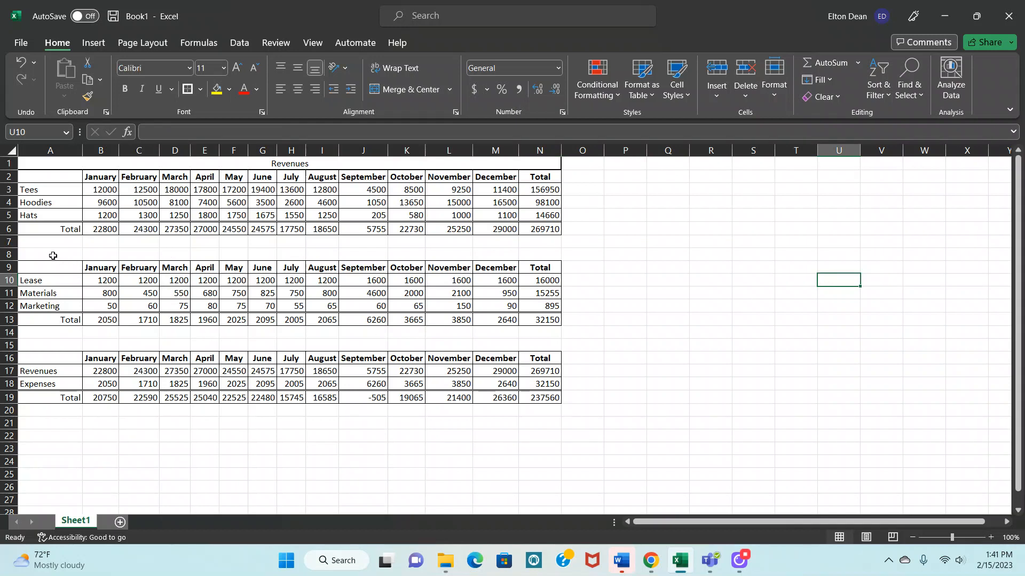
Step: Merge and center cells A8:N8 above the second table and enter the title "Expenses"
left_click_drag(53, 256, 530, 255)
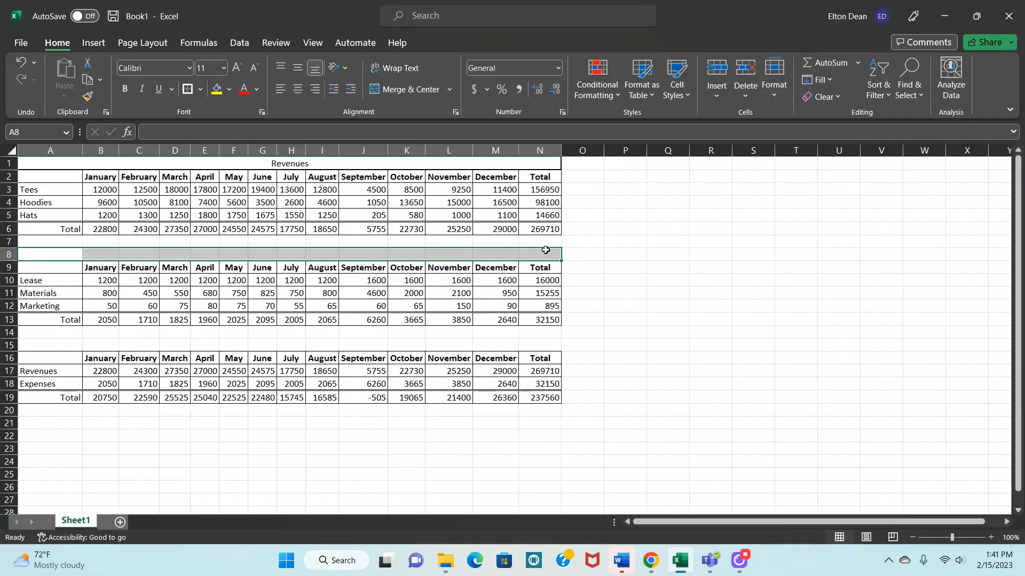
left_click(404, 90)
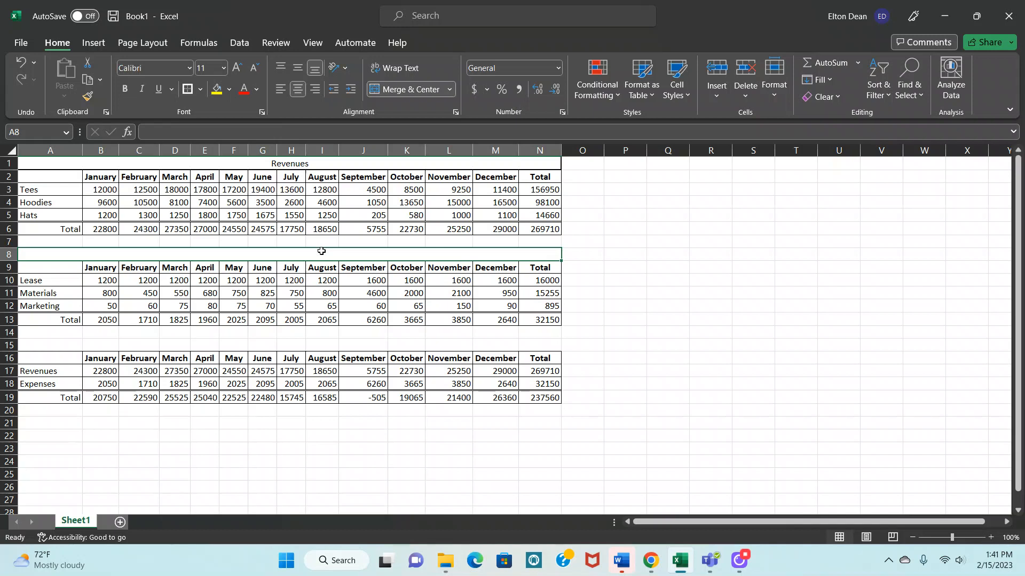
type("Expenses")
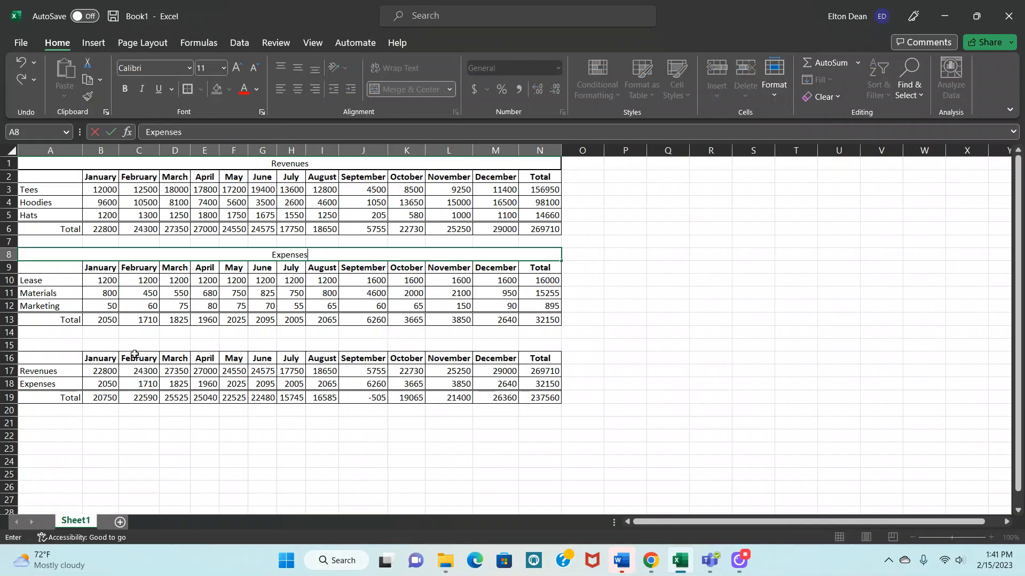
Step: Merge and center cells A15:N15 above the third table and enter the title "Profit/Loss"
left_click_drag(62, 346, 537, 347)
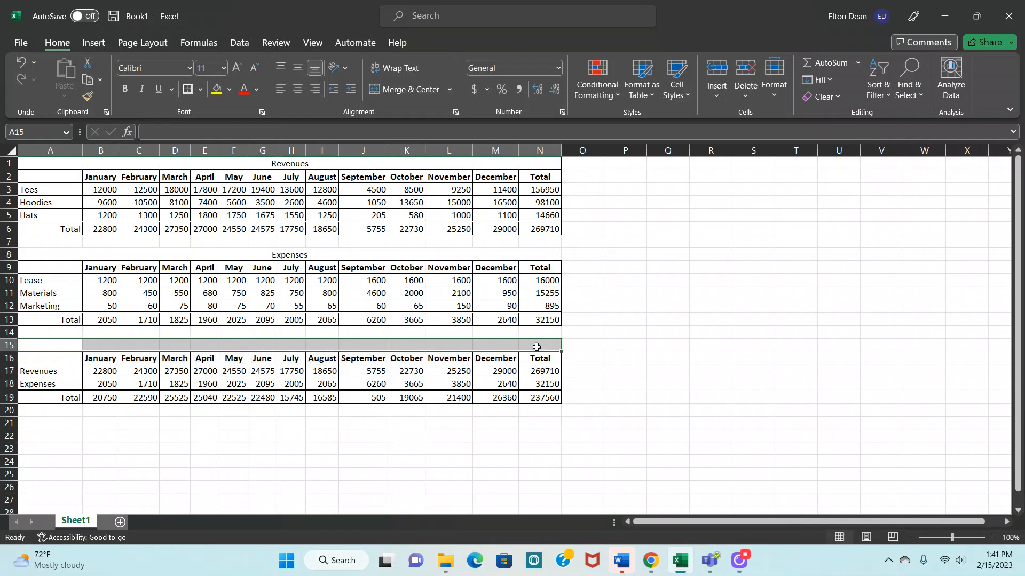
left_click(411, 89)
type("Profis")
key("BackSpace")
type("t")
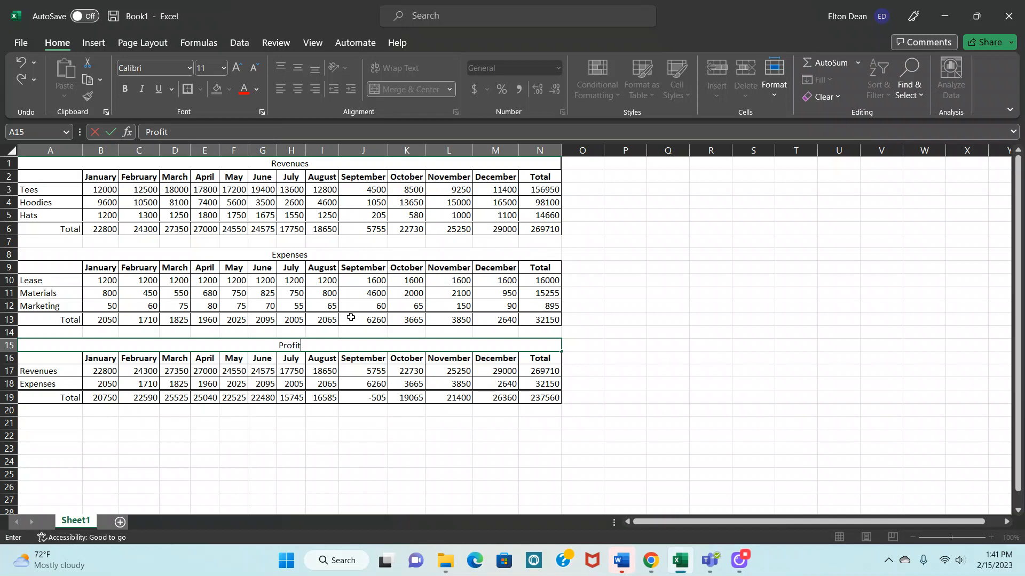
type("/Loss")
left_click(373, 421)
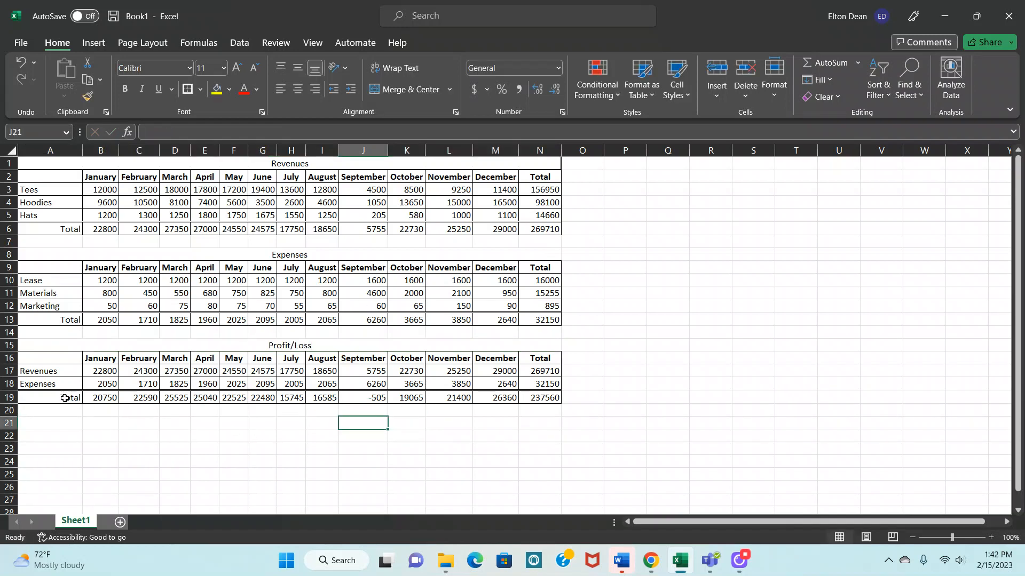
left_click_drag(63, 398, 530, 397)
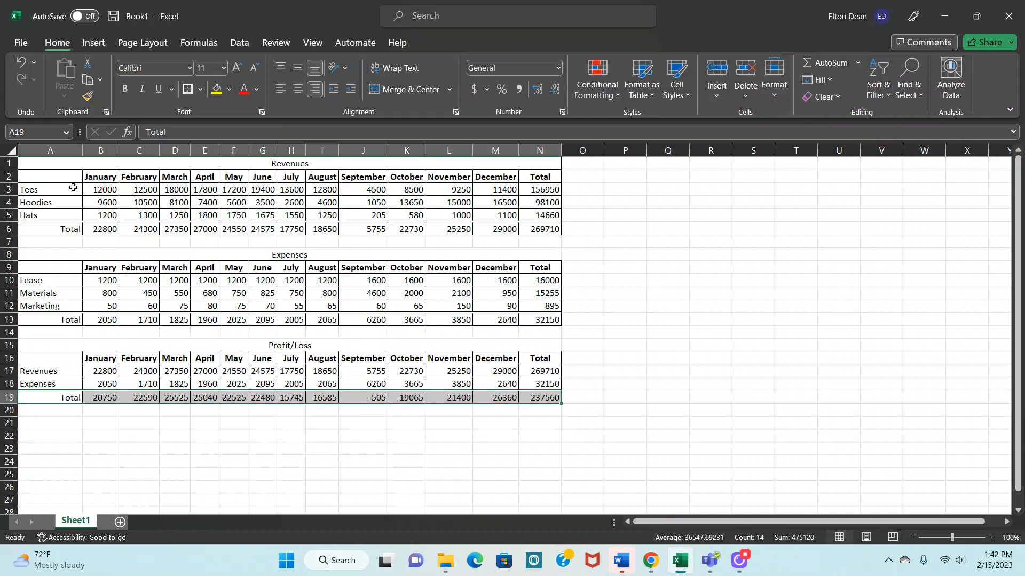
left_click_drag(49, 194, 52, 215)
left_click_drag(110, 180, 502, 191)
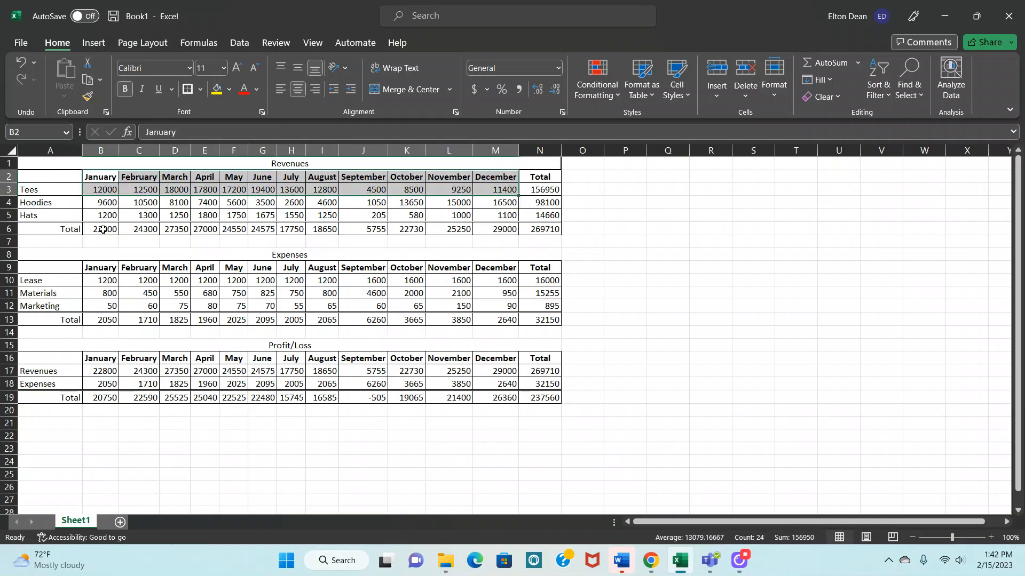
left_click(179, 239)
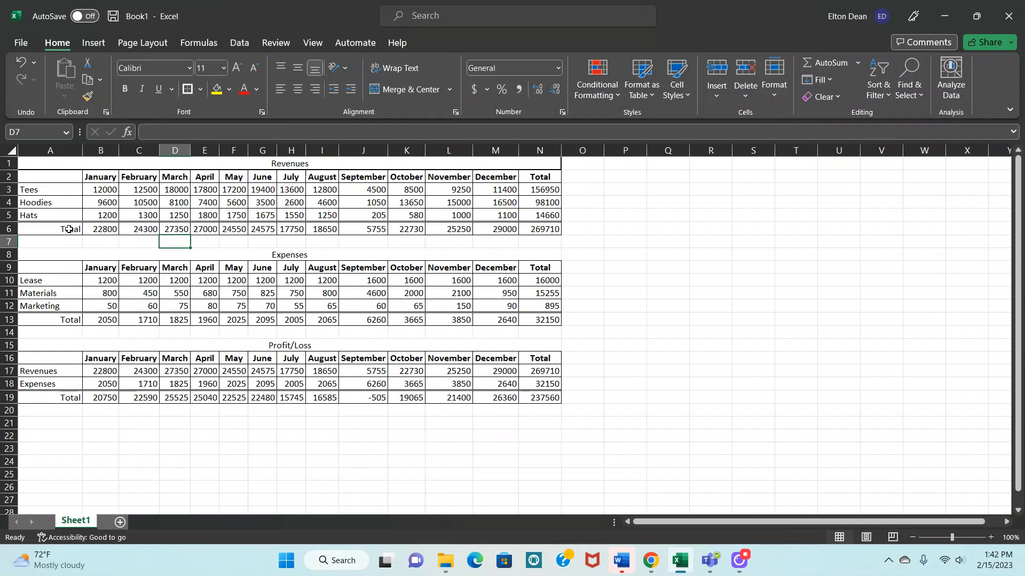
Step: Fill the Revenues total row, A6:N6, with the lightest green theme color
left_click_drag(70, 229, 540, 230)
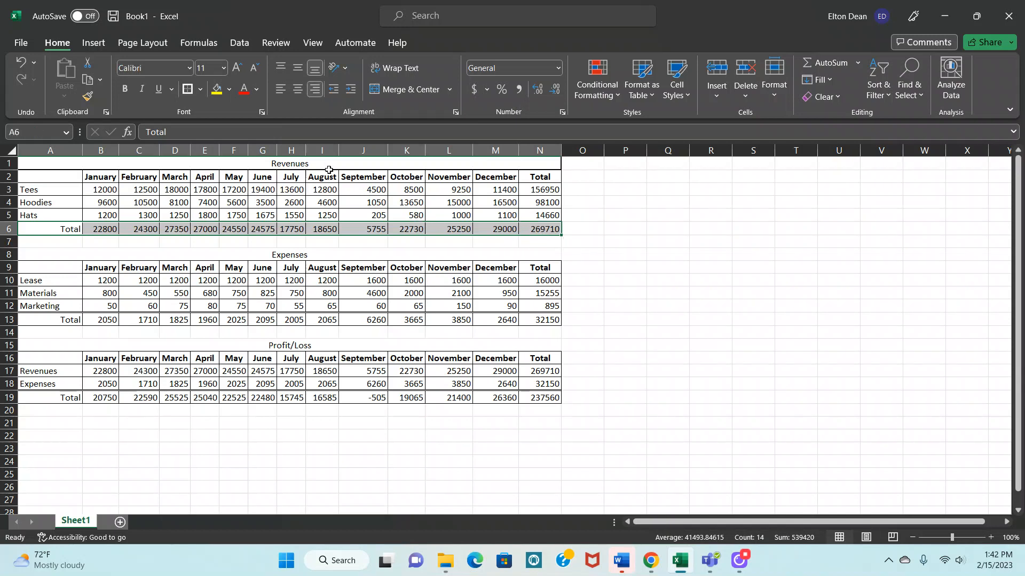
left_click(230, 91)
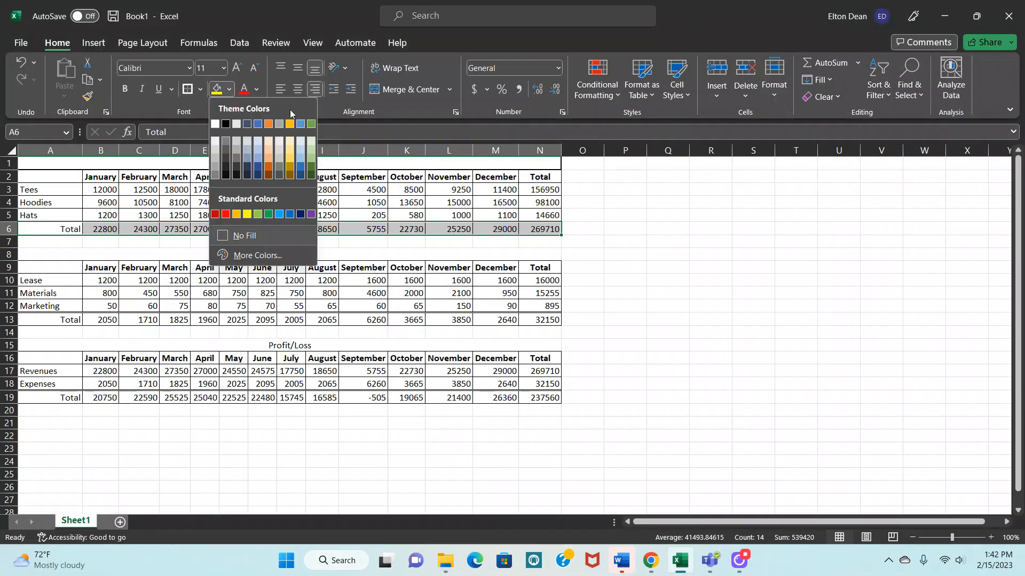
left_click(310, 140)
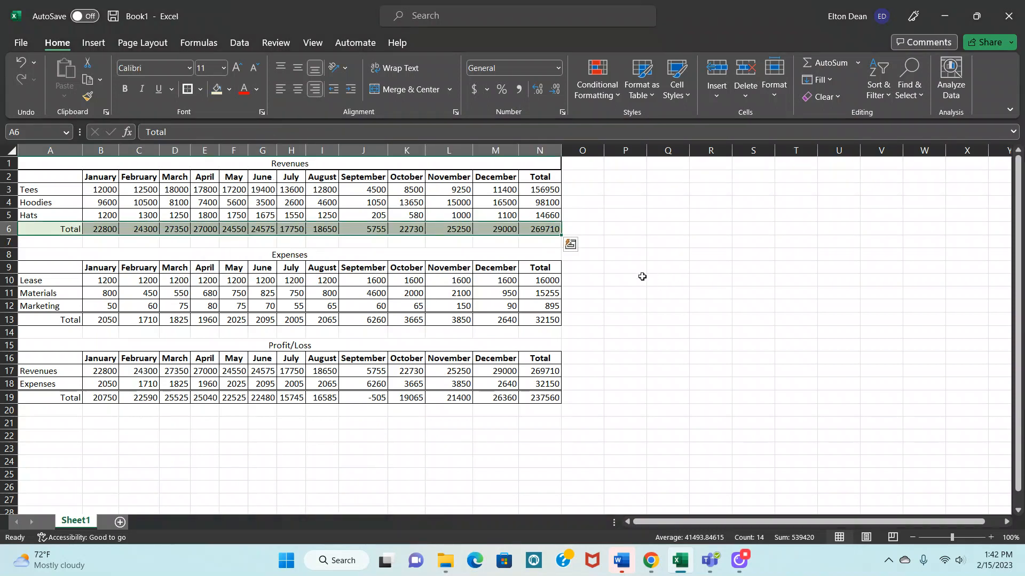
Step: Fill the Expenses total row, A13:N13, with the lightest orange theme color
left_click(58, 320)
left_click_drag(86, 320, 533, 322)
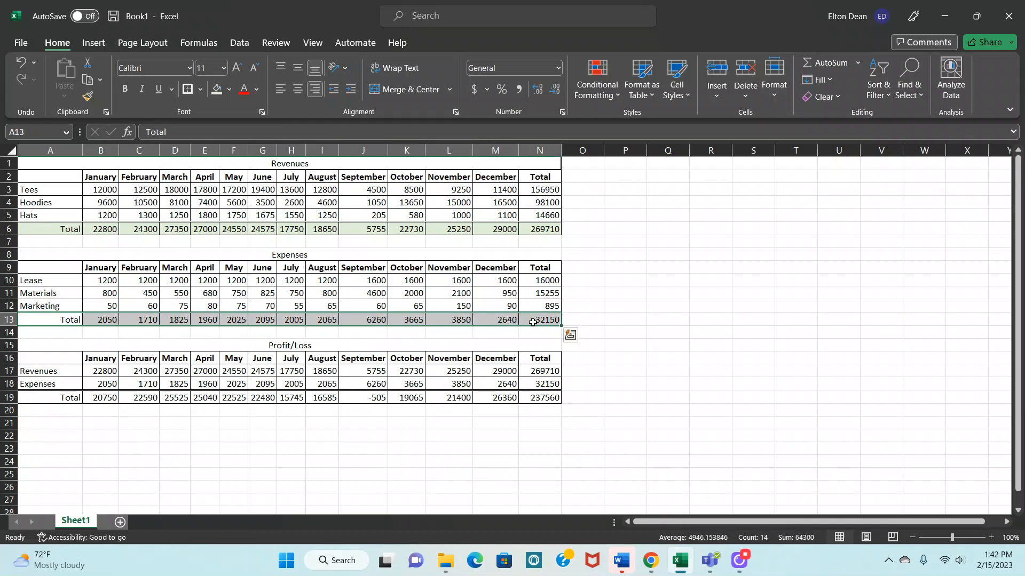
left_click(230, 89)
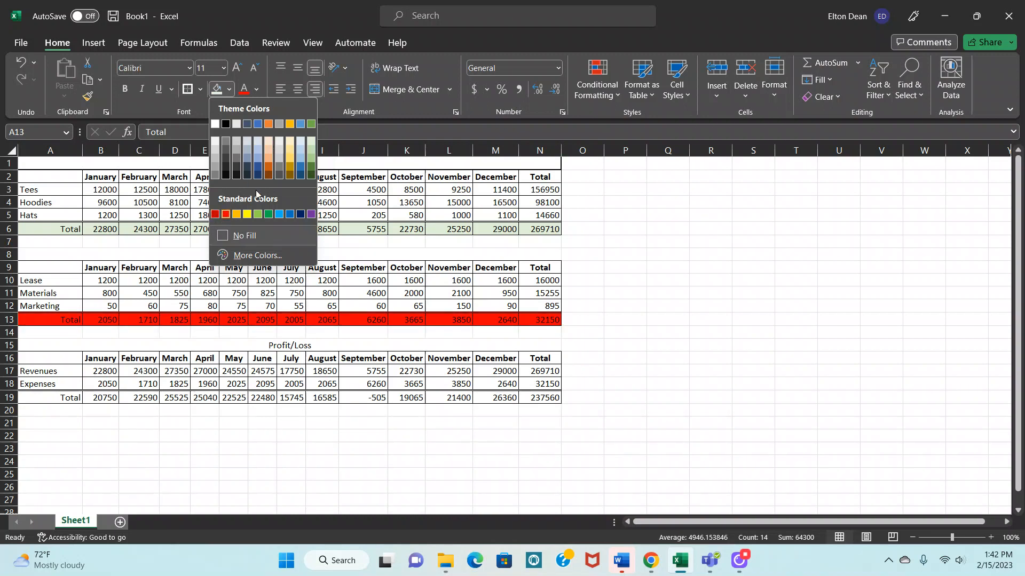
left_click(268, 140)
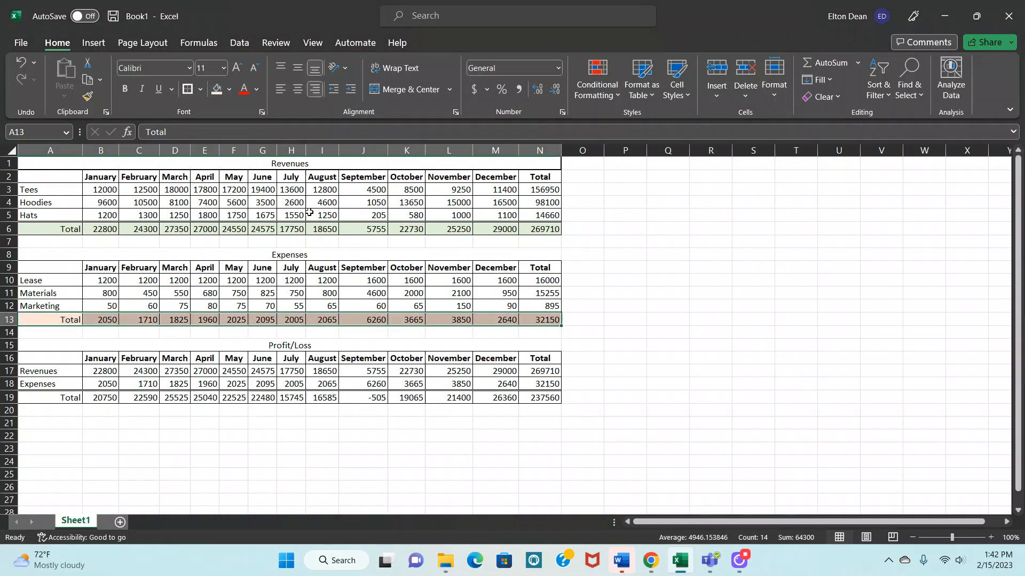
Step: Fill the Profit/Loss total row, A19:N19, with the lightest gold theme color
left_click_drag(53, 401, 544, 398)
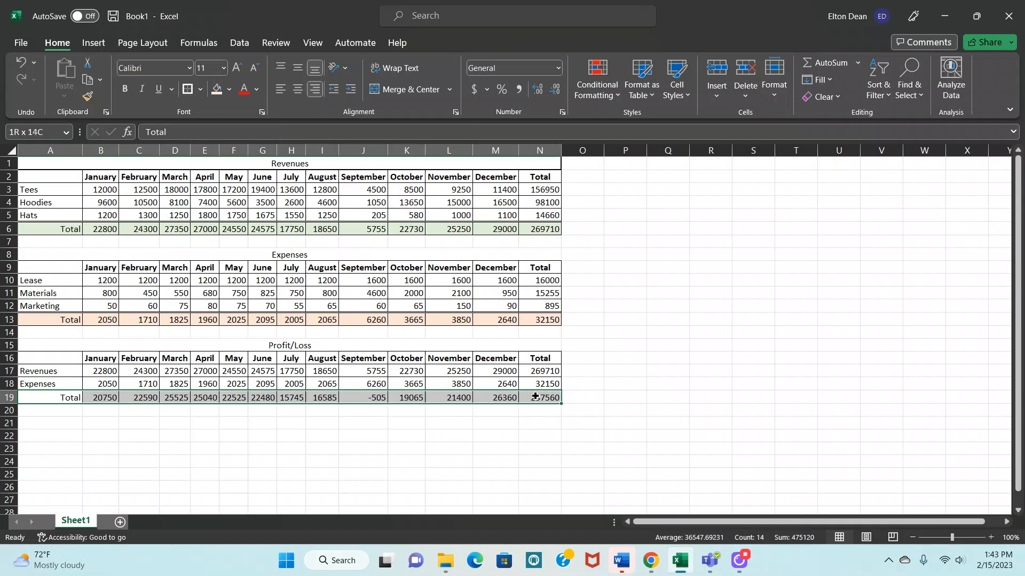
left_click(228, 92)
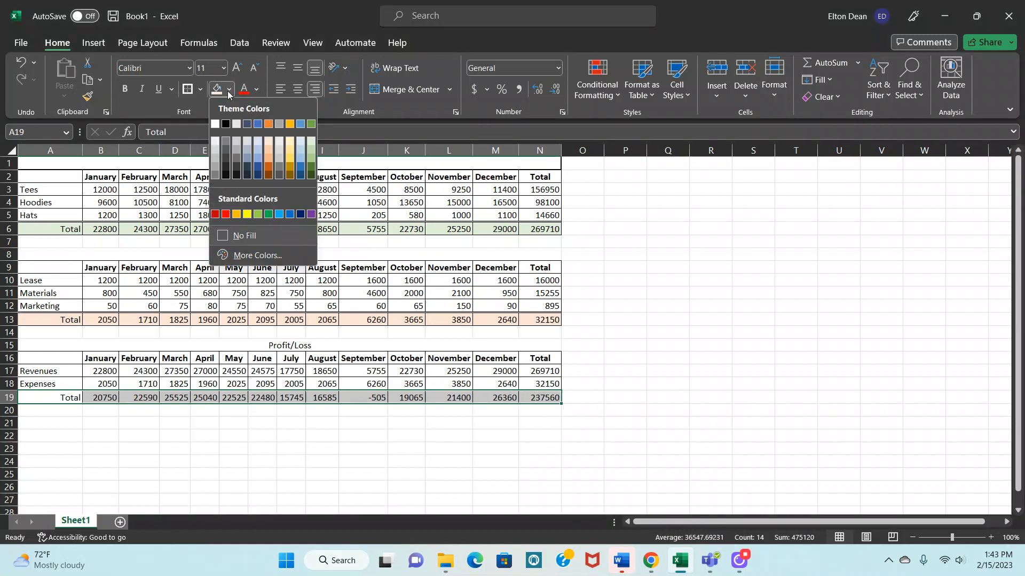
left_click(291, 143)
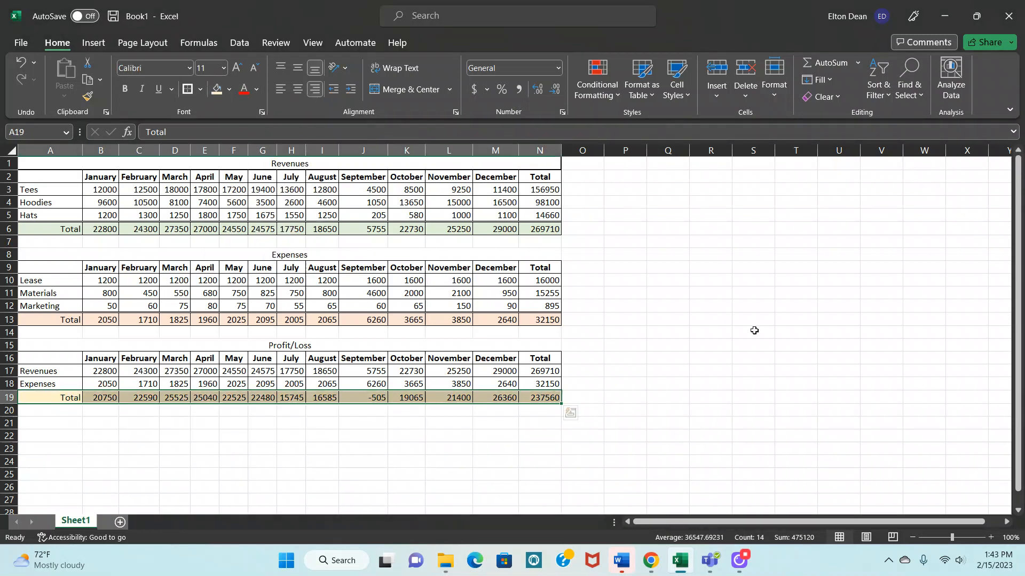
left_click(753, 331)
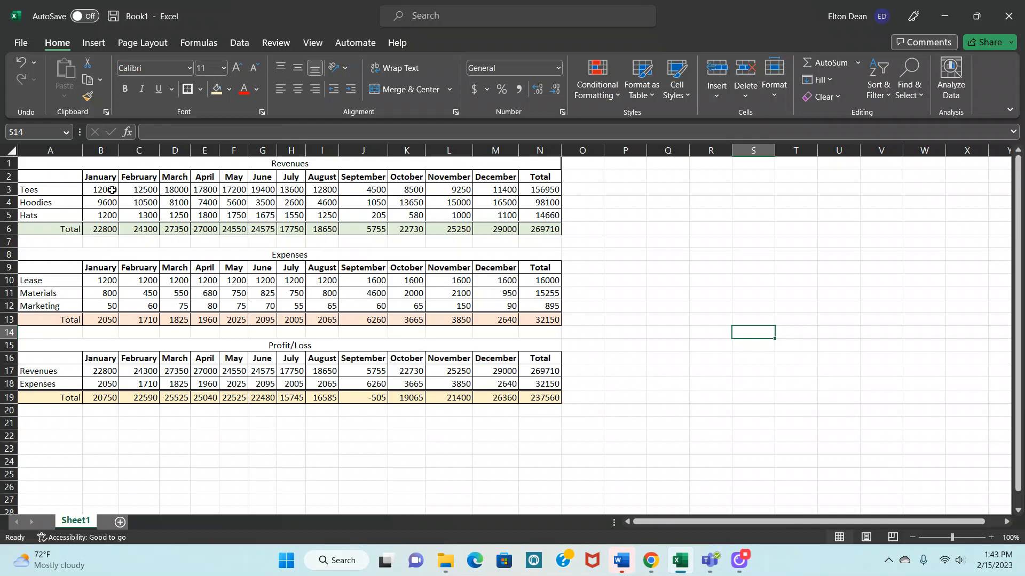
Step: Format the Revenues amounts in B3:N6 as dollar accounting values with no decimal places
left_click_drag(111, 190, 530, 230)
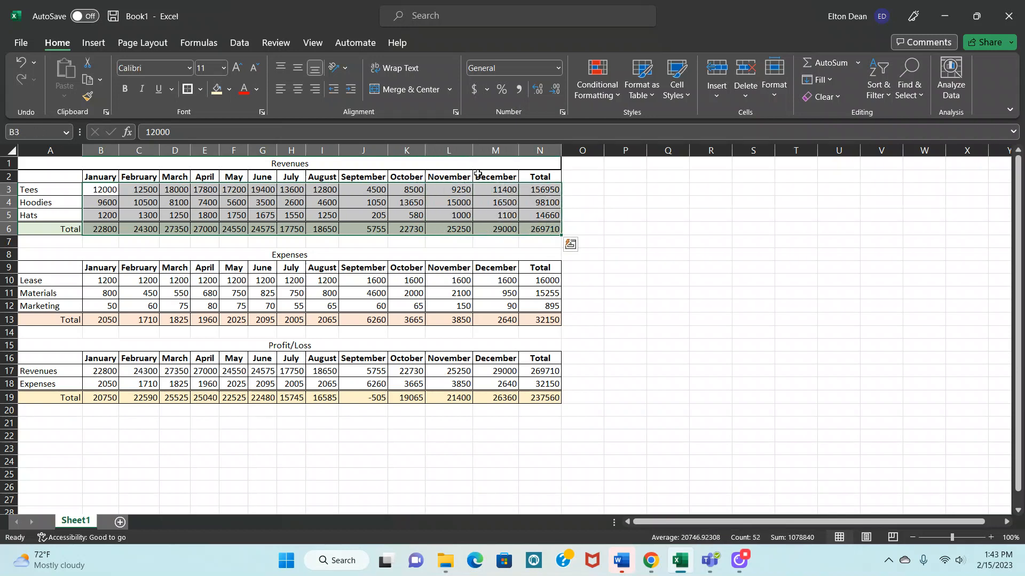
left_click(474, 91)
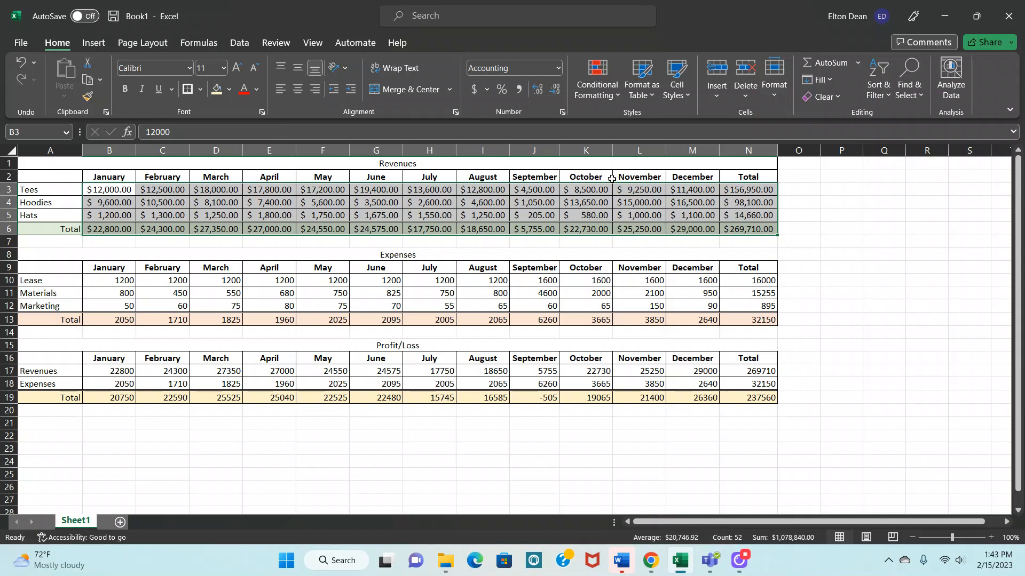
left_click(538, 90)
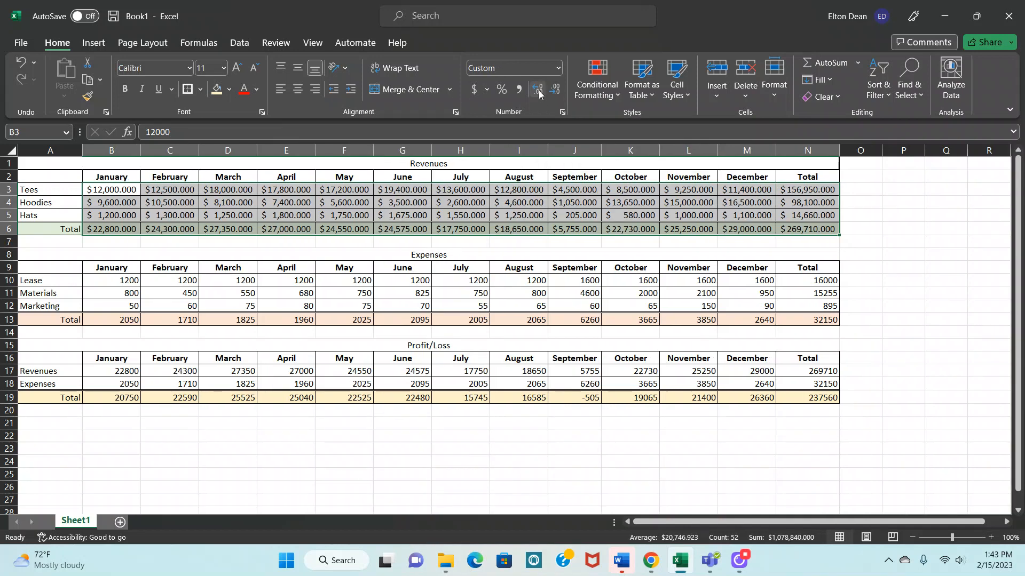
left_click(537, 90)
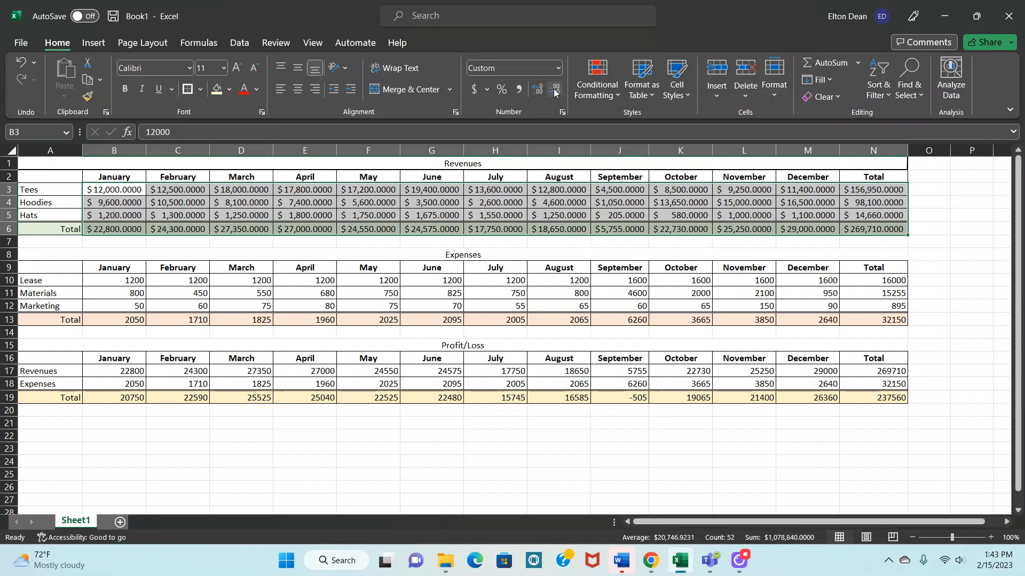
left_click(555, 91)
left_click(555, 91)
left_click(554, 91)
left_click(555, 91)
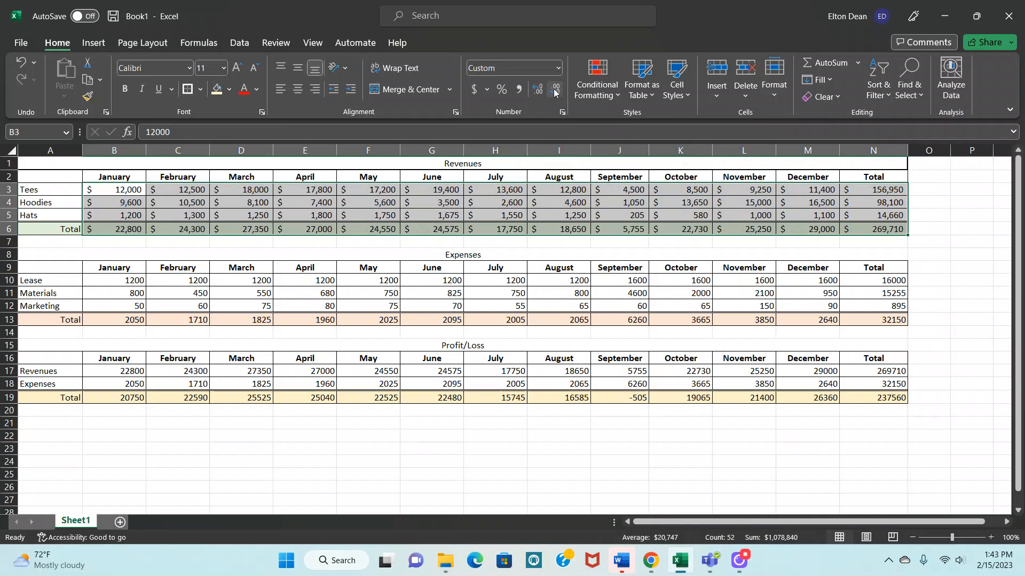
left_click(407, 303)
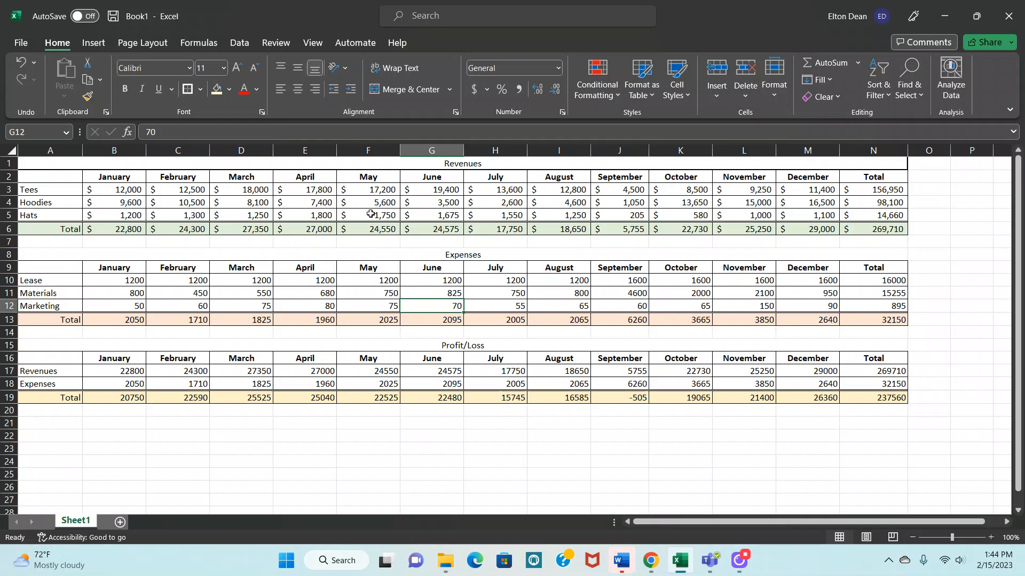
Step: Format the Expenses amounts in B10:N13 with the Currency number format
left_click_drag(124, 281, 867, 318)
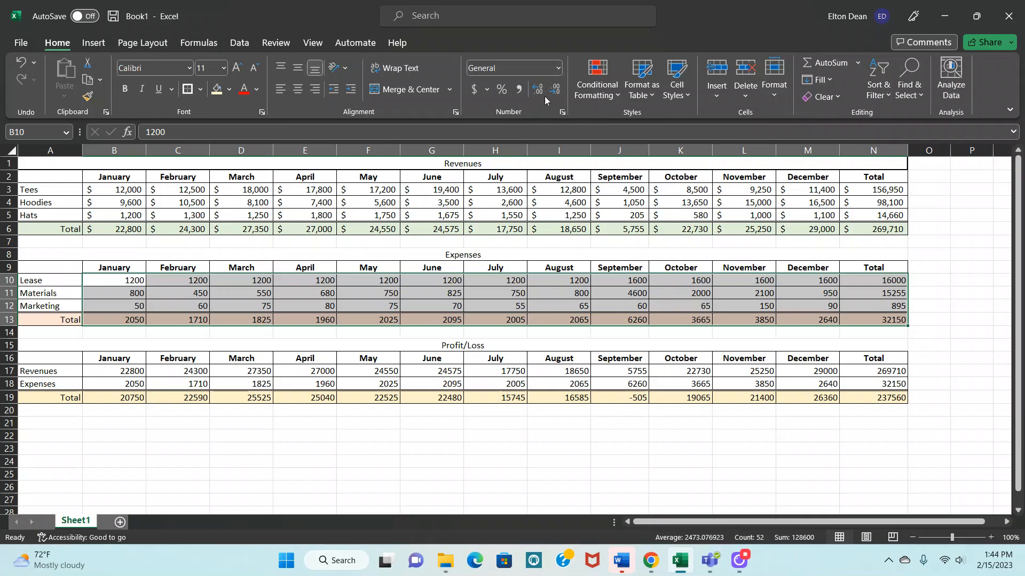
left_click(557, 68)
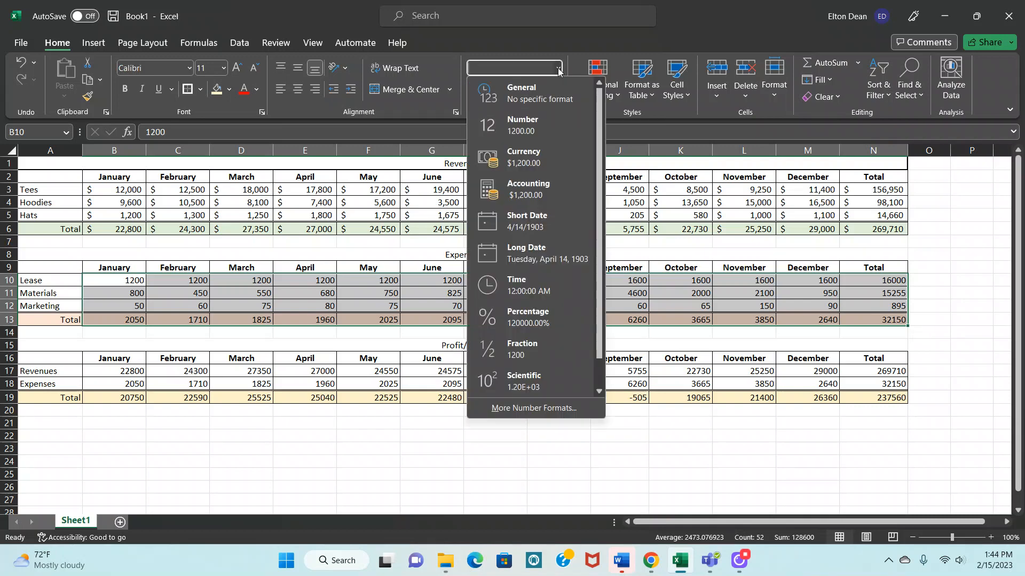
left_click(526, 162)
left_click(451, 294)
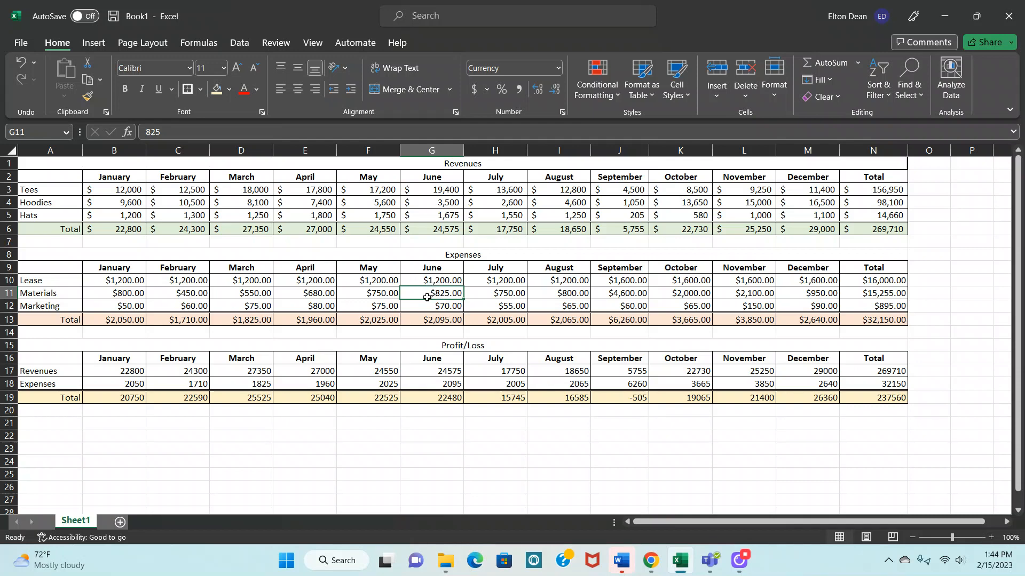
left_click_drag(409, 189, 409, 229)
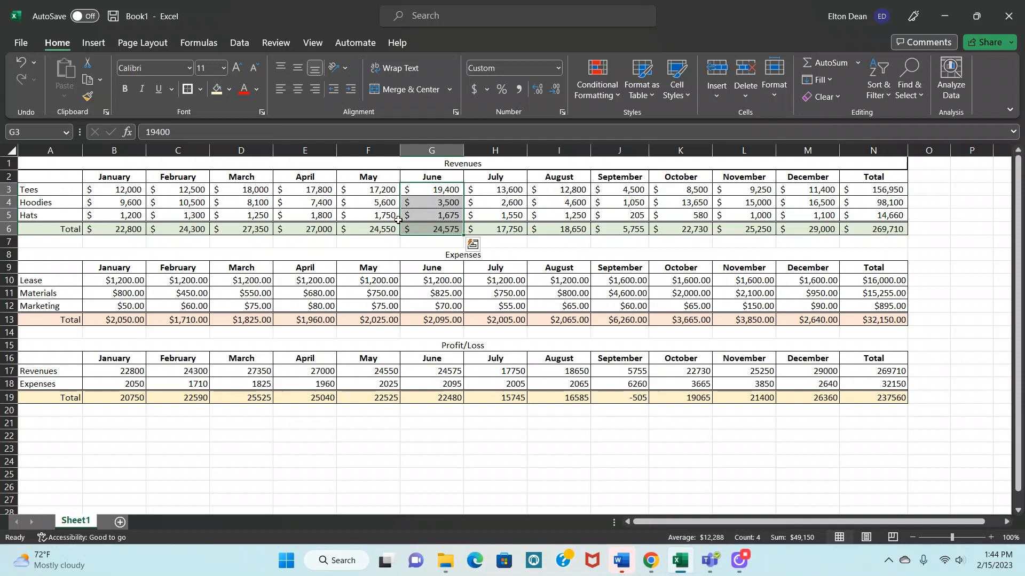
Step: Format the Profit/Loss amounts in B17:N19 with the Currency number format
left_click_drag(130, 371, 878, 399)
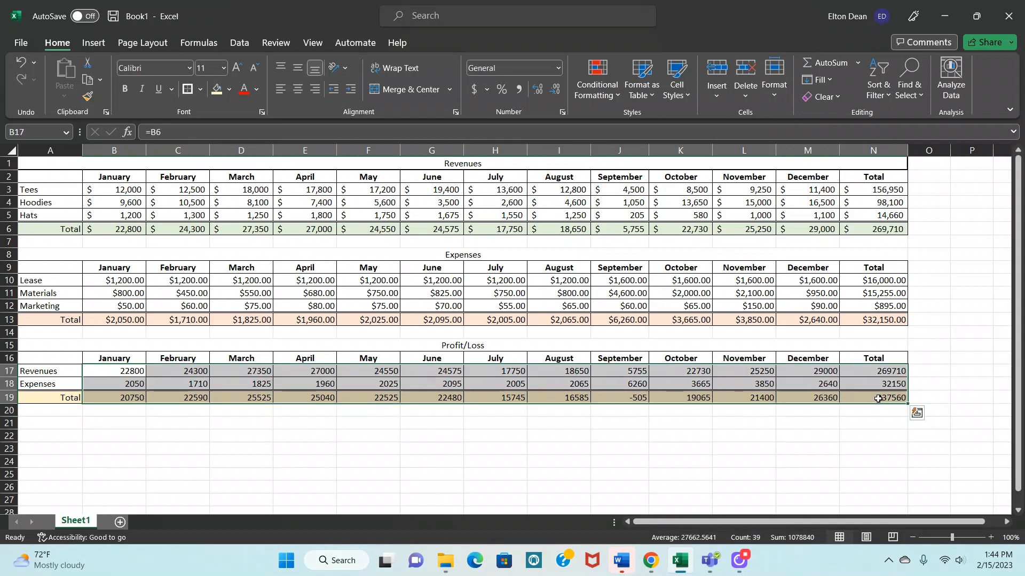
left_click(558, 67)
left_click(513, 158)
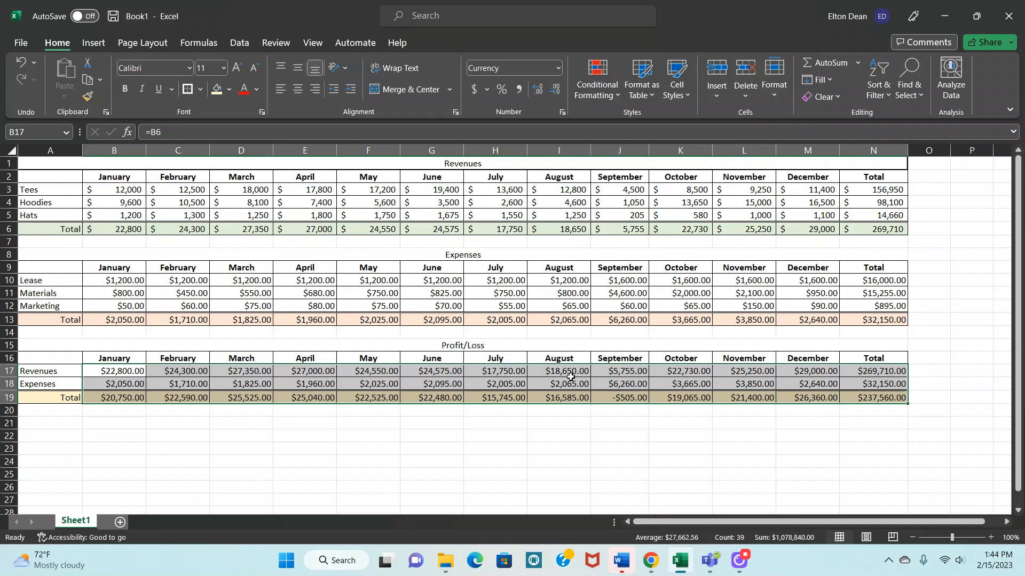
left_click(601, 412)
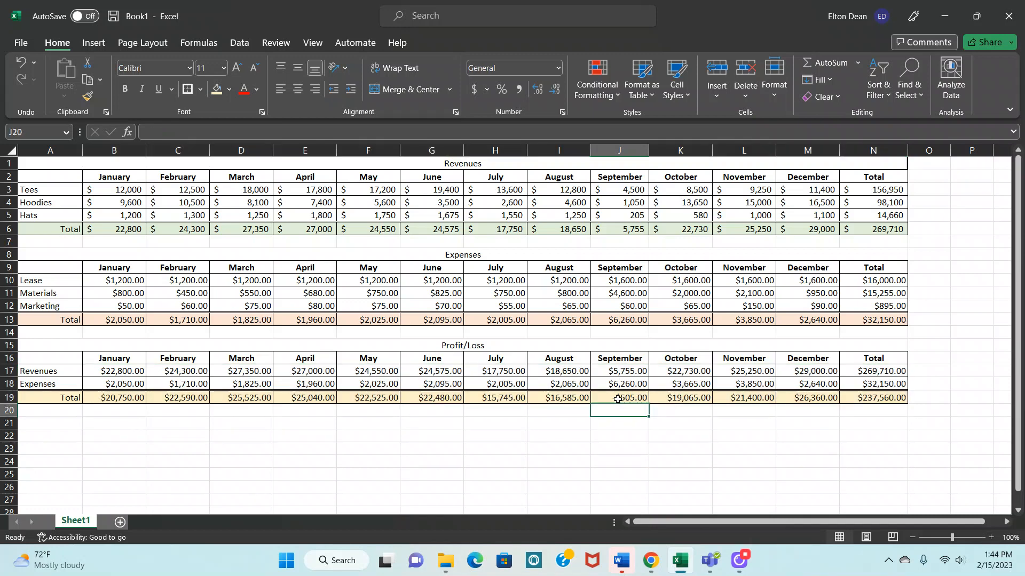
left_click(617, 399)
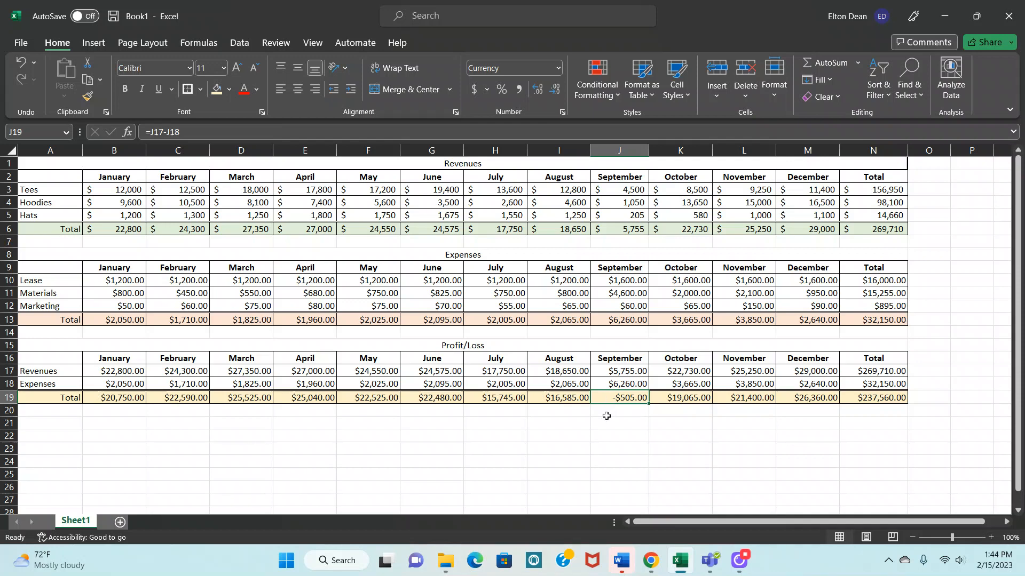
Step: Change the Profit/Loss amounts in B17:N19 to the Accounting number format
left_click_drag(116, 372, 857, 396)
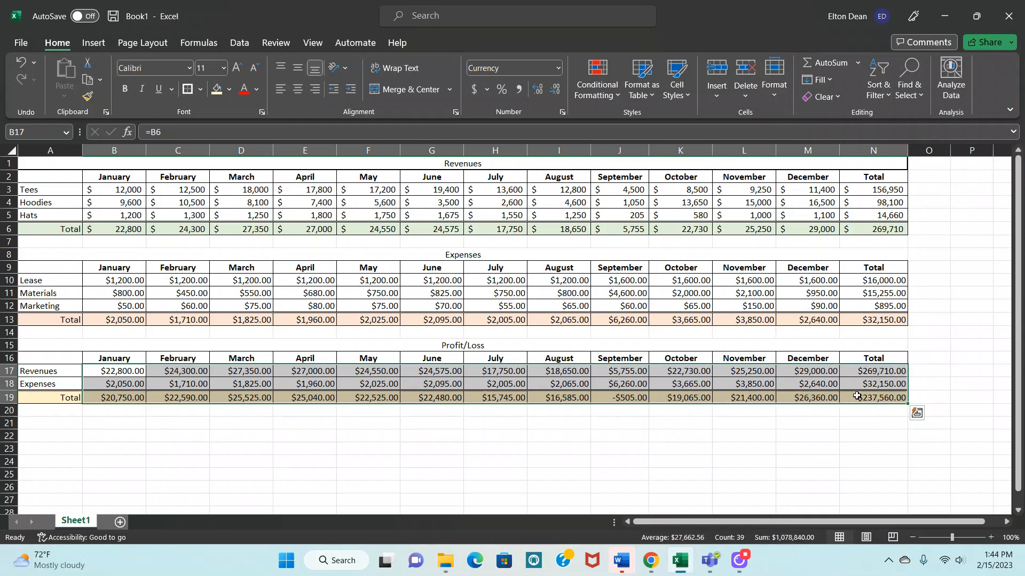
left_click(557, 68)
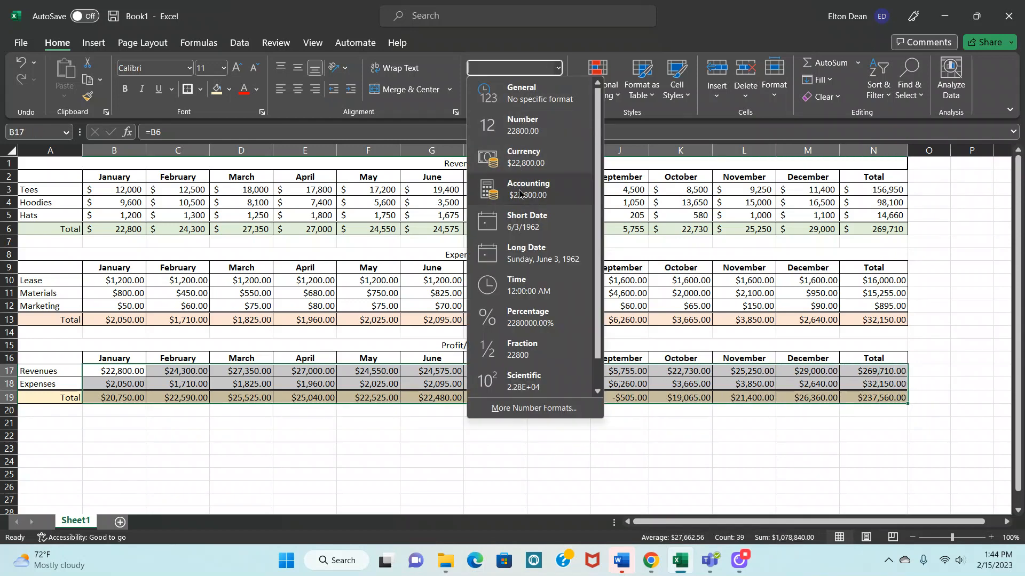
left_click(521, 189)
left_click(631, 410)
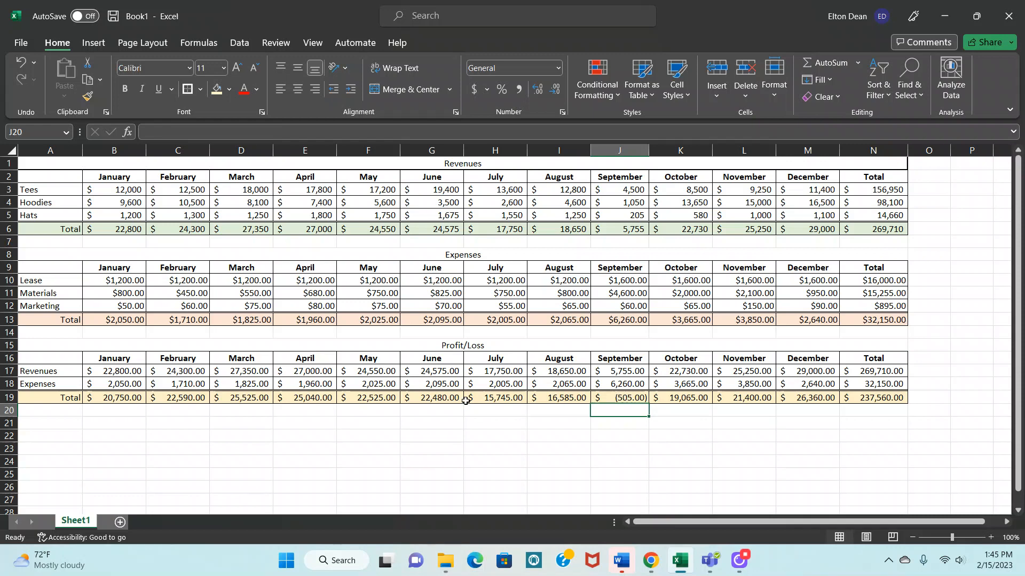
Step: Change the Expenses amounts in B10:N13 to the Accounting number format
left_click_drag(114, 279, 878, 319)
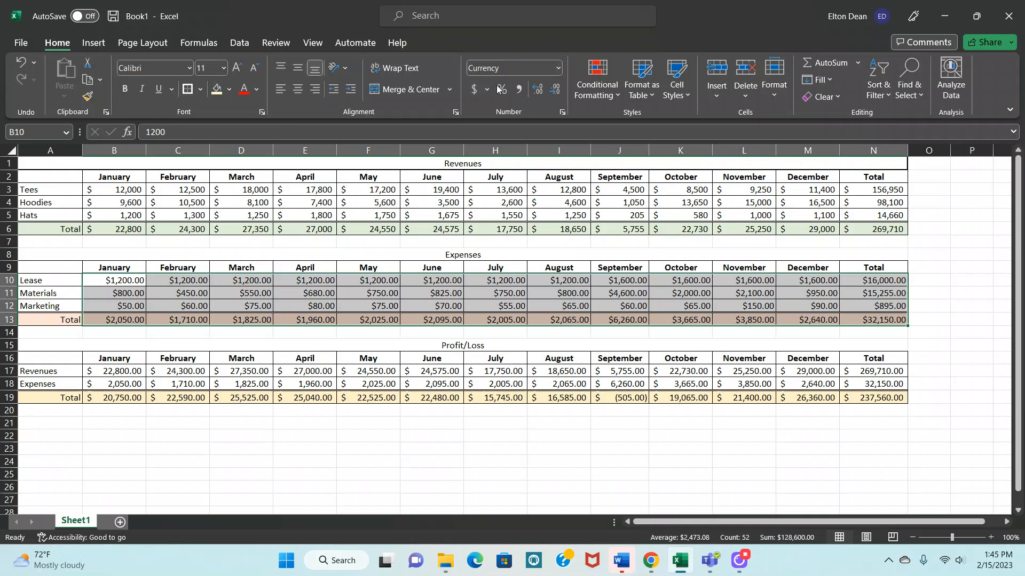
left_click(557, 67)
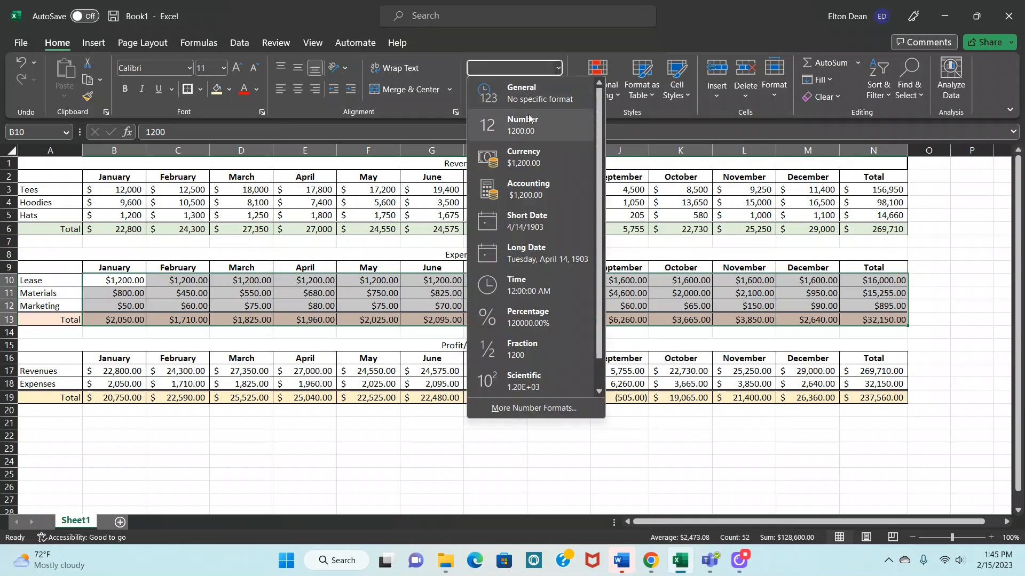
left_click(520, 189)
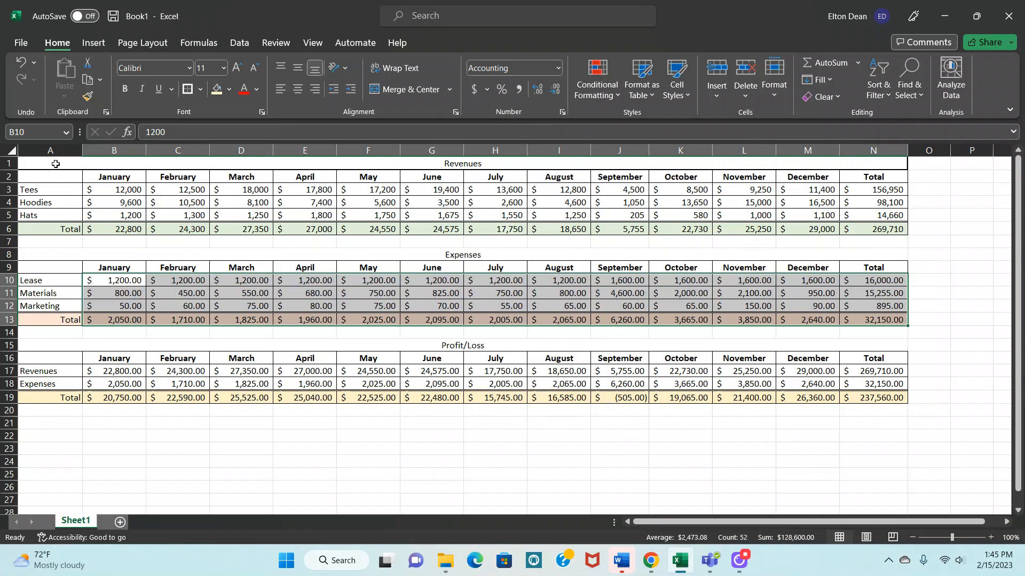
Step: AutoFit the widths of columns A through N to their contents
left_click_drag(51, 151, 878, 150)
left_click(764, 101)
left_click(812, 198)
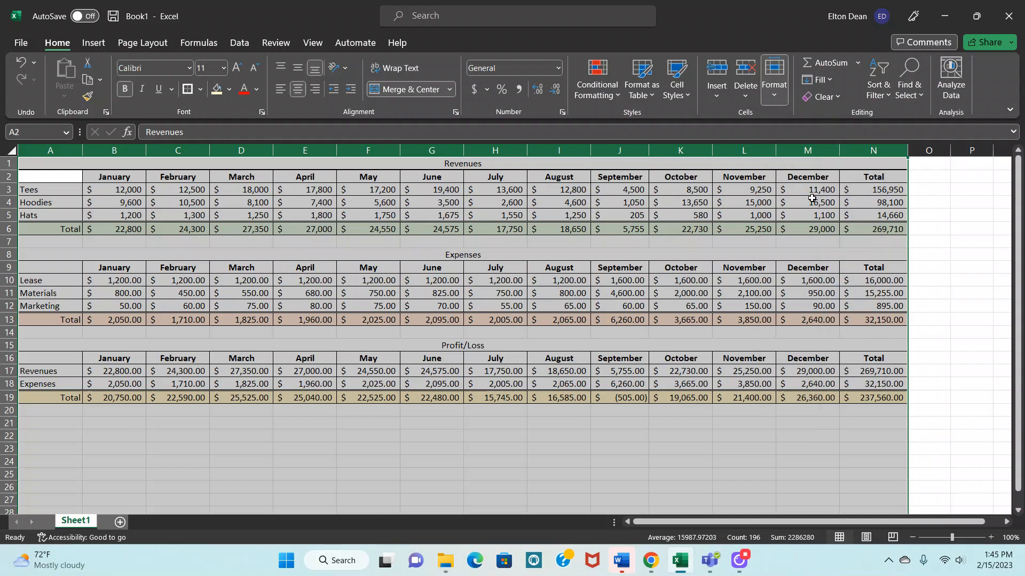
left_click(821, 255)
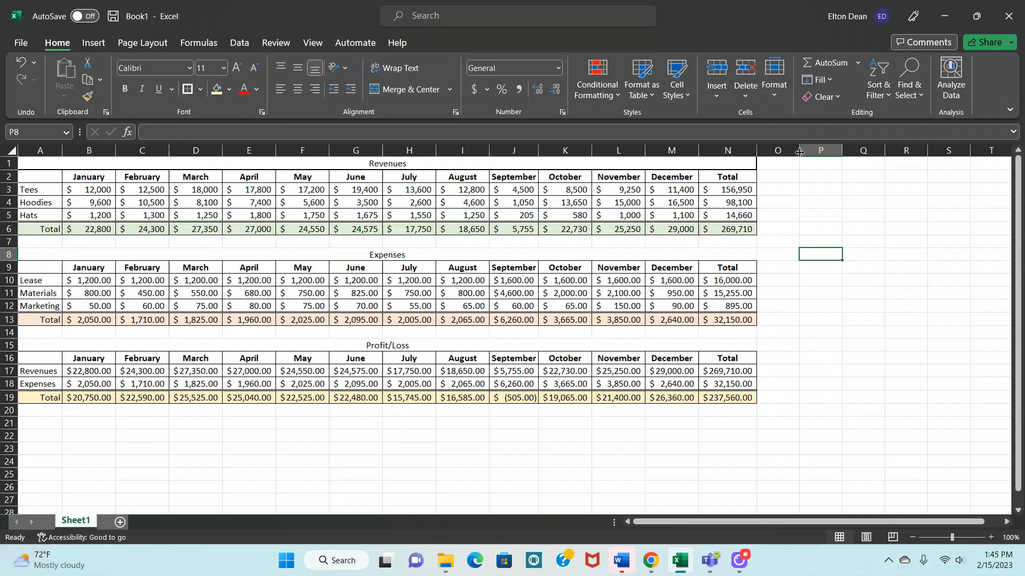
Step: Widen column O and insert a line sparkline in O3 from the monthly Tees revenues in B3:M3
left_click_drag(799, 153, 951, 151)
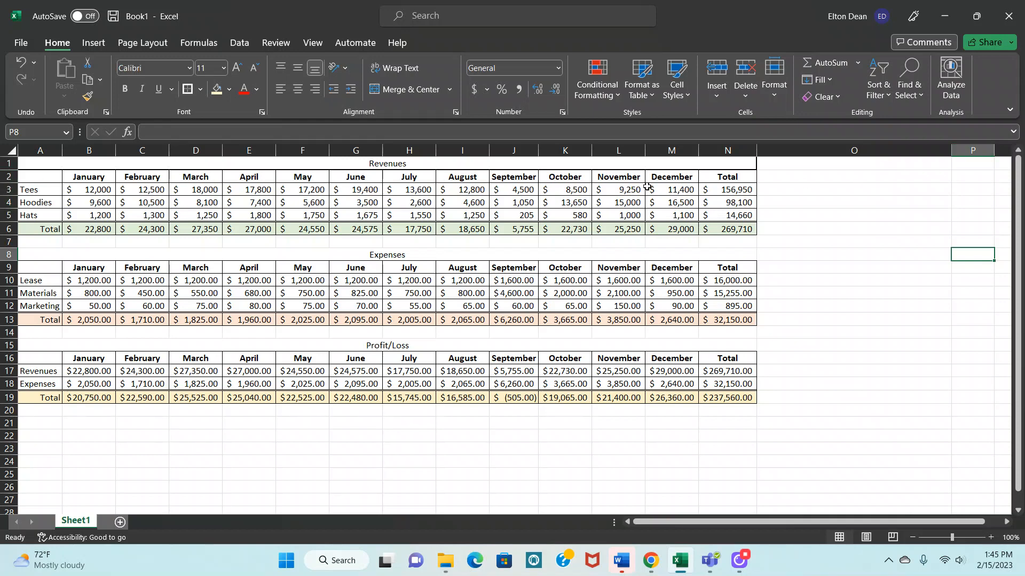
left_click(789, 188)
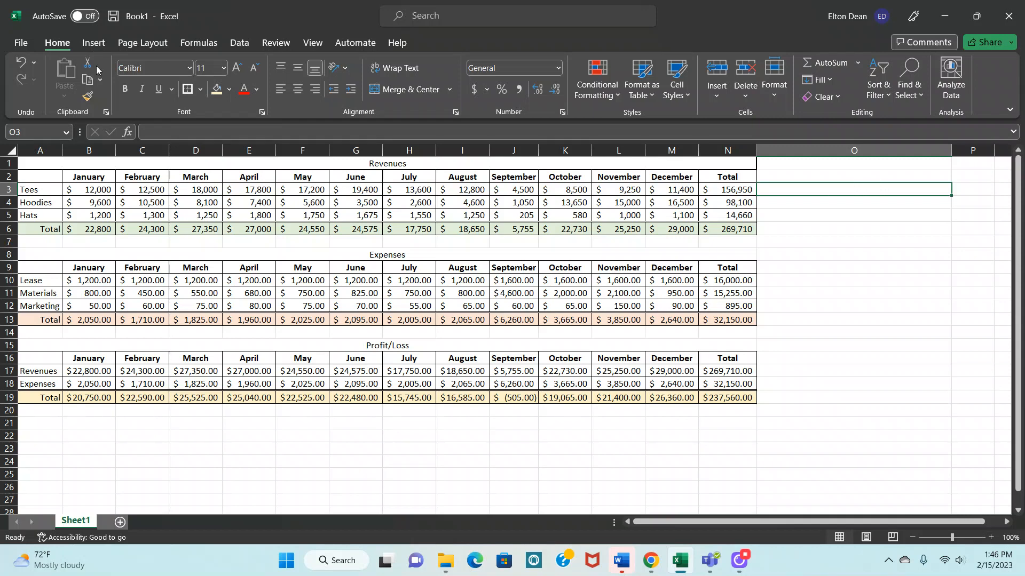
left_click(93, 42)
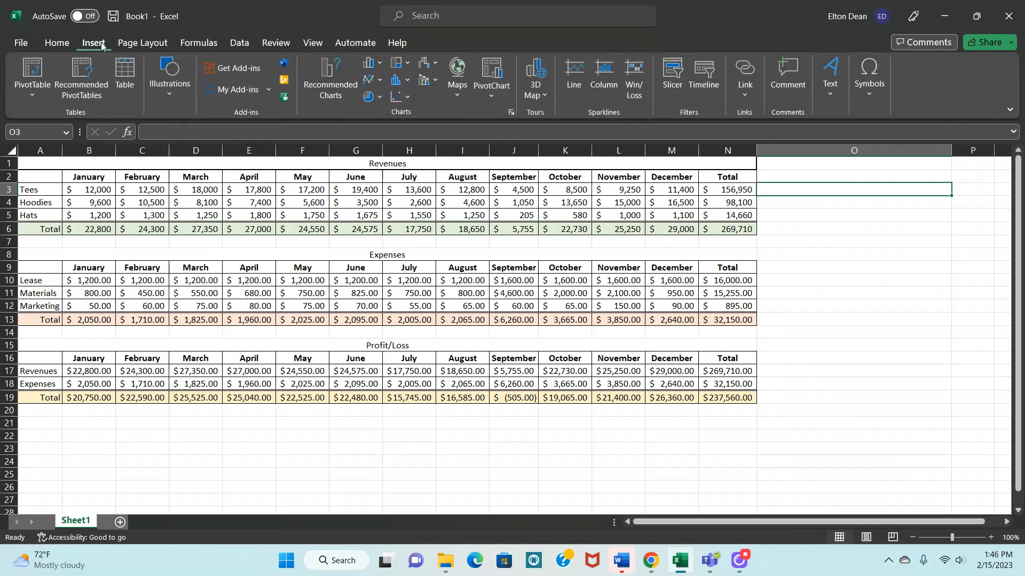
left_click(576, 74)
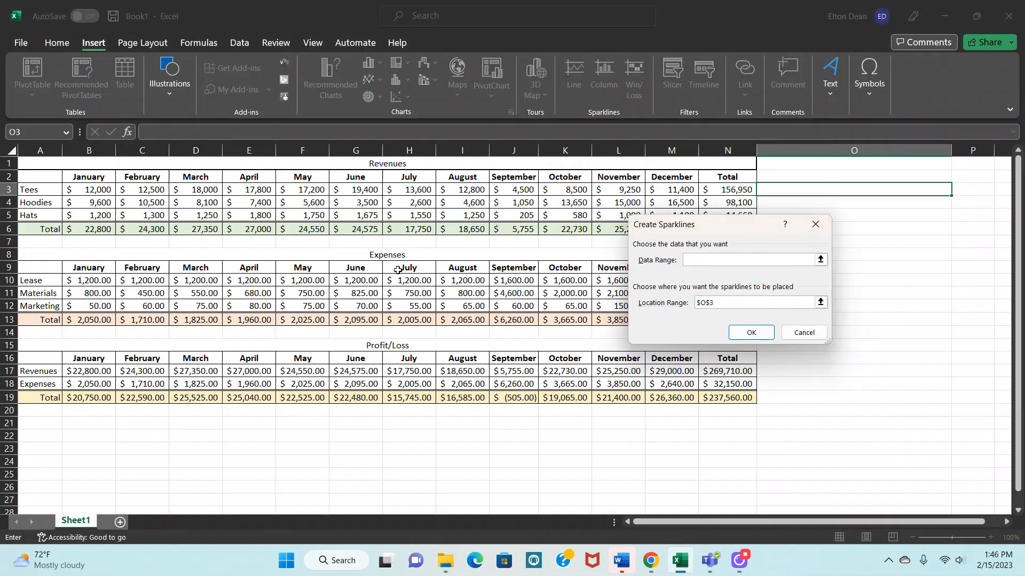
left_click_drag(98, 190, 673, 191)
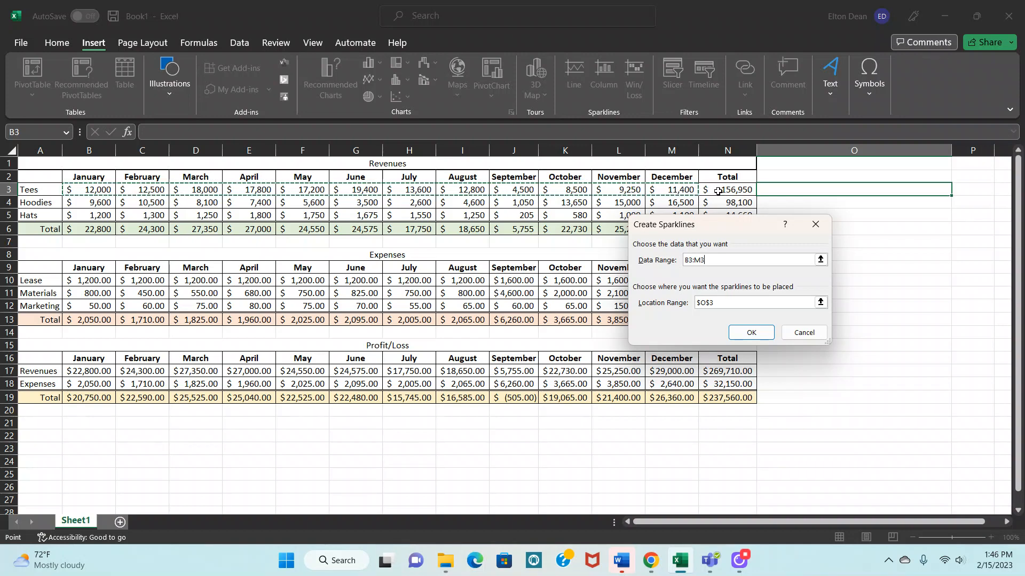
left_click(752, 332)
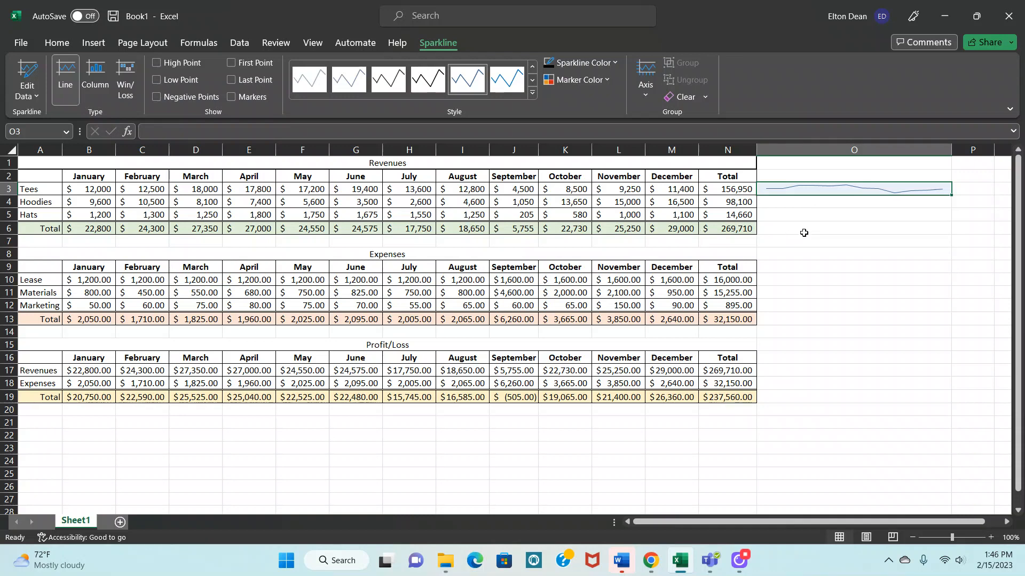
left_click(803, 233)
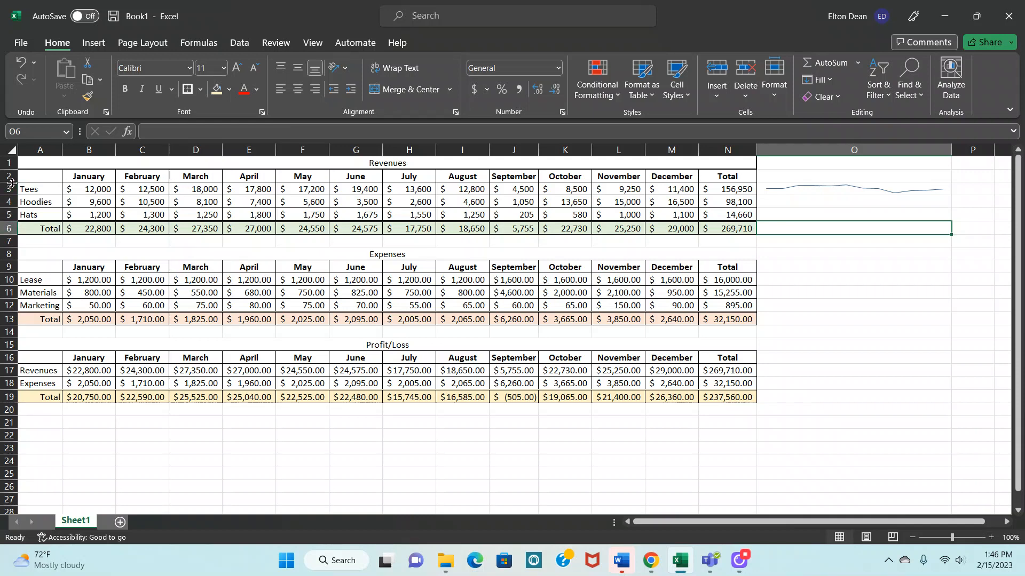
Step: Increase the height of the Tees row, row 3, to about 26.4
left_click_drag(11, 195, 11, 216)
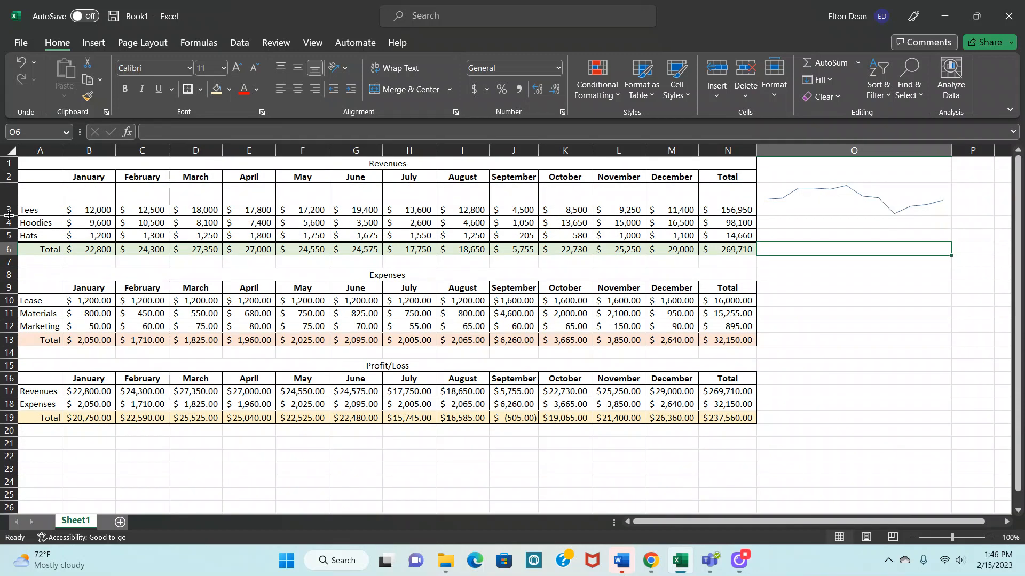
mouse_move(7, 216)
left_mouse_down()
mouse_move(8, 240)
mouse_move(9, 208)
left_mouse_up()
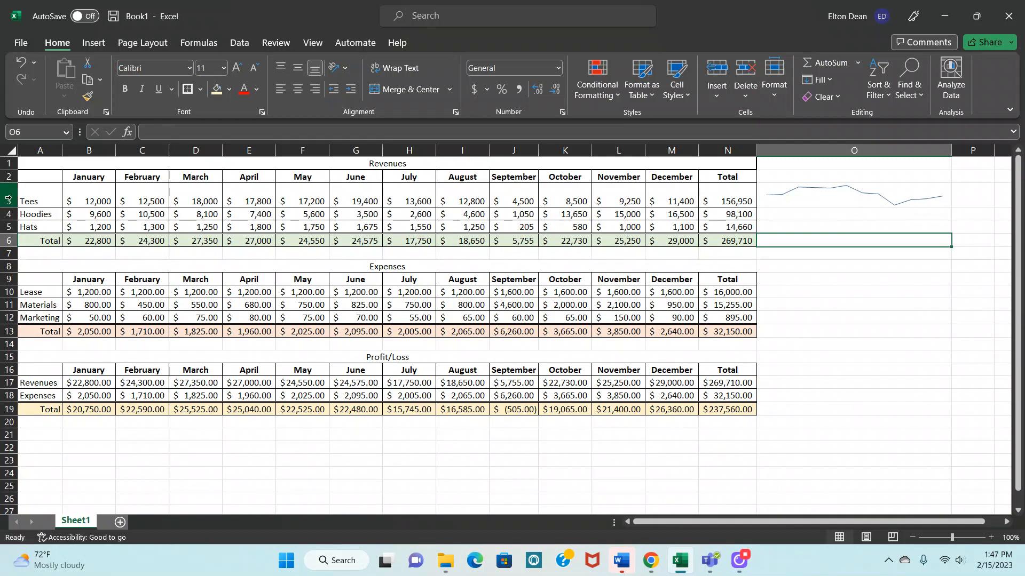
left_click_drag(10, 208, 9, 205)
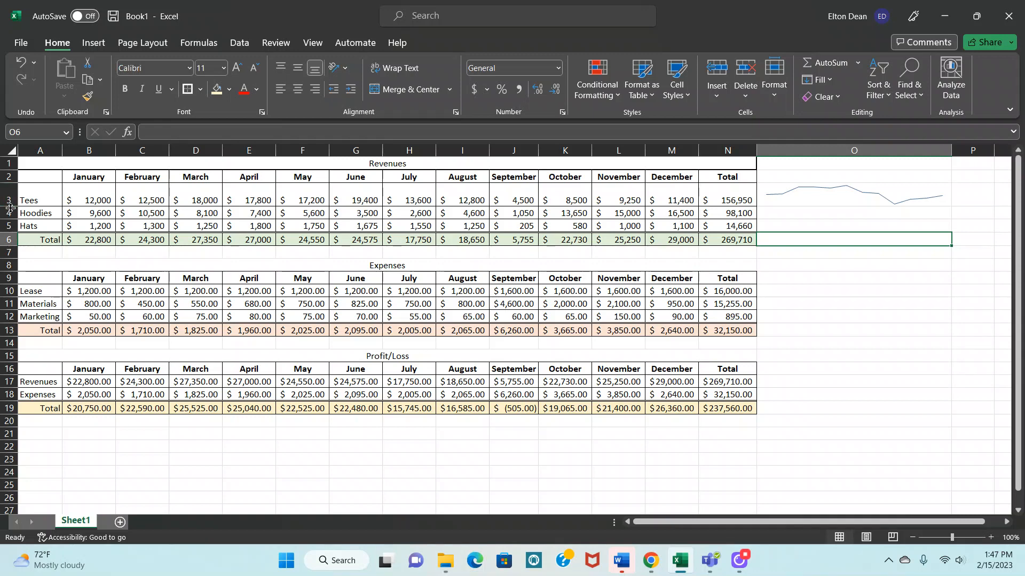
Step: Check the exact row height of the Tees row without changing it
left_click(8, 200)
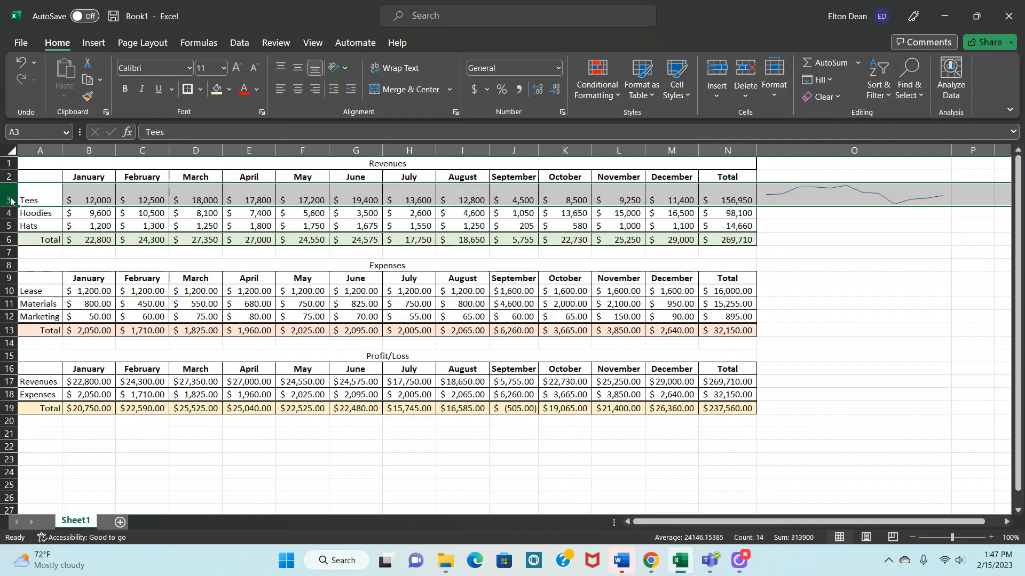
right_click(10, 200)
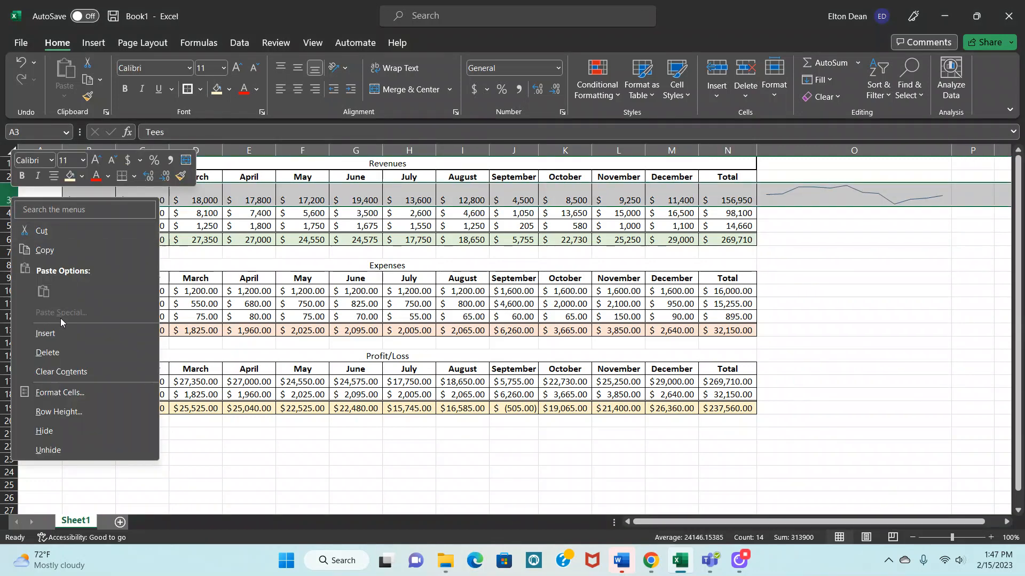
left_click(48, 412)
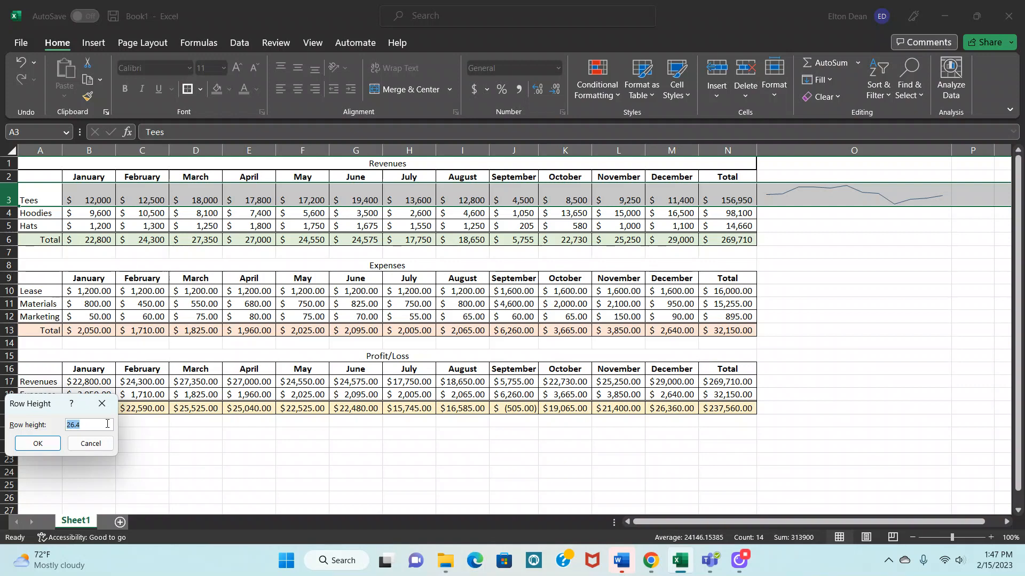
left_click(91, 443)
Step: Set the height of the Revenues rows 3 through 6 to 15
left_click_drag(8, 195, 8, 241)
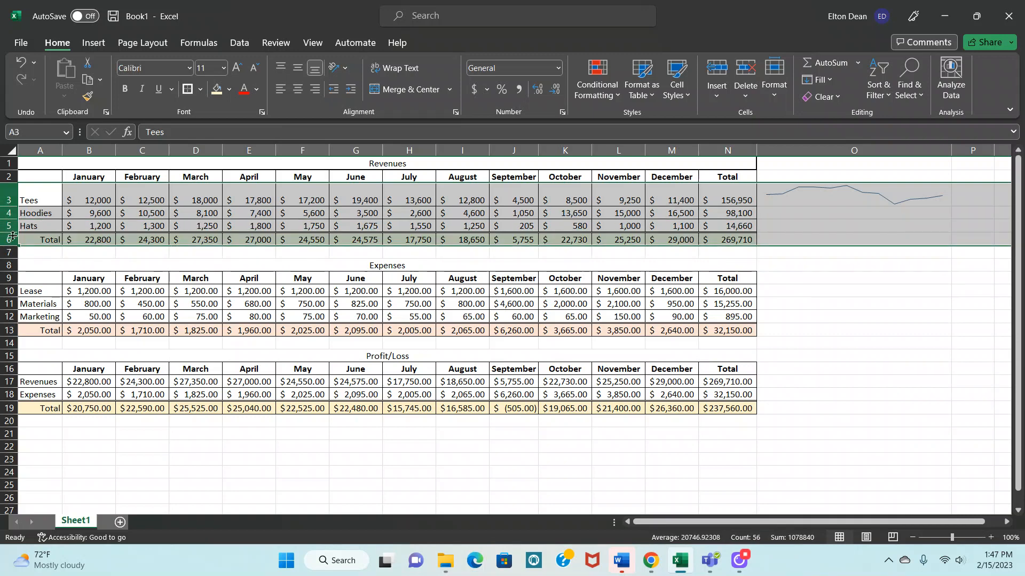
right_click(7, 213)
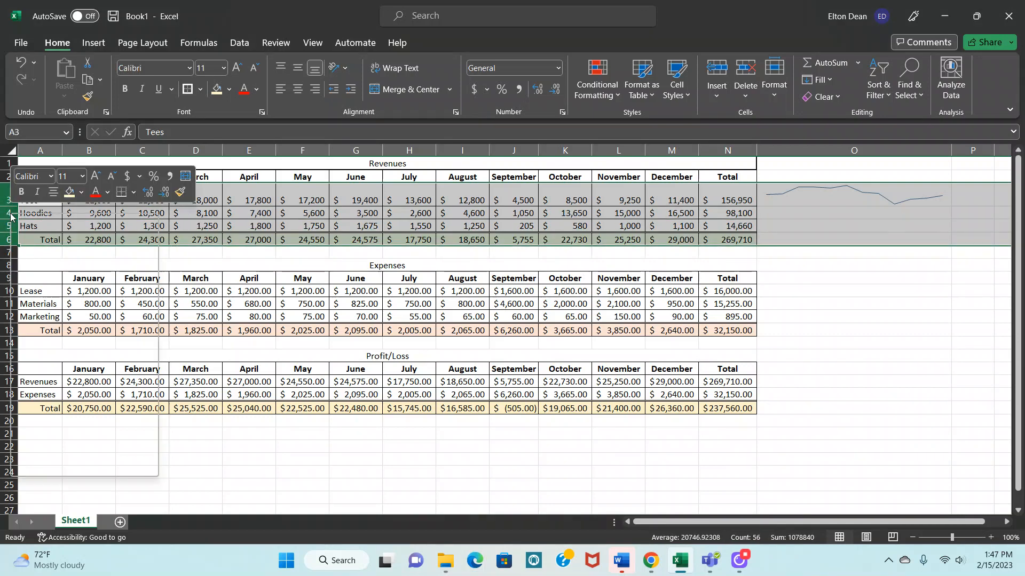
left_click(58, 429)
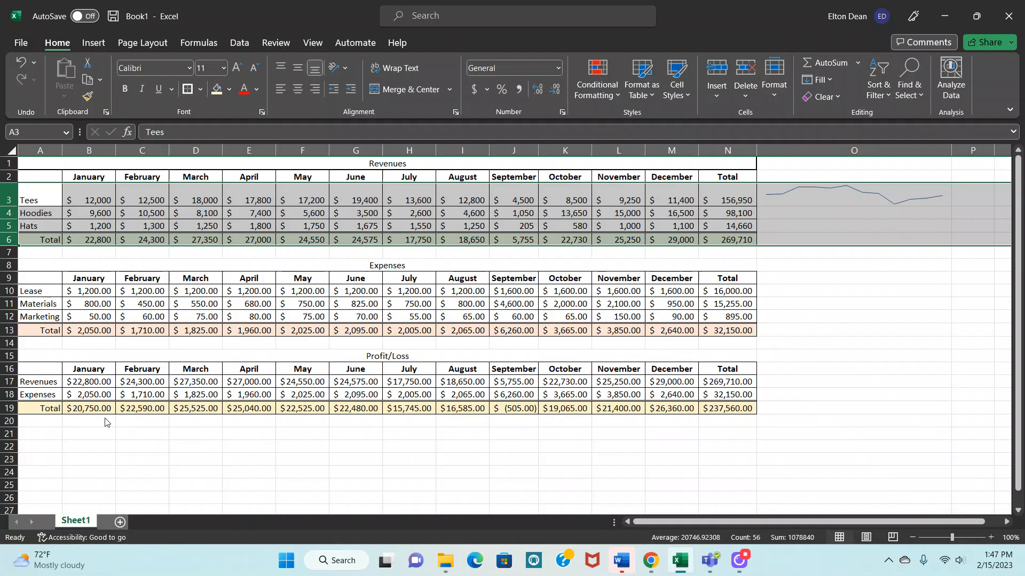
type("15")
key("Return")
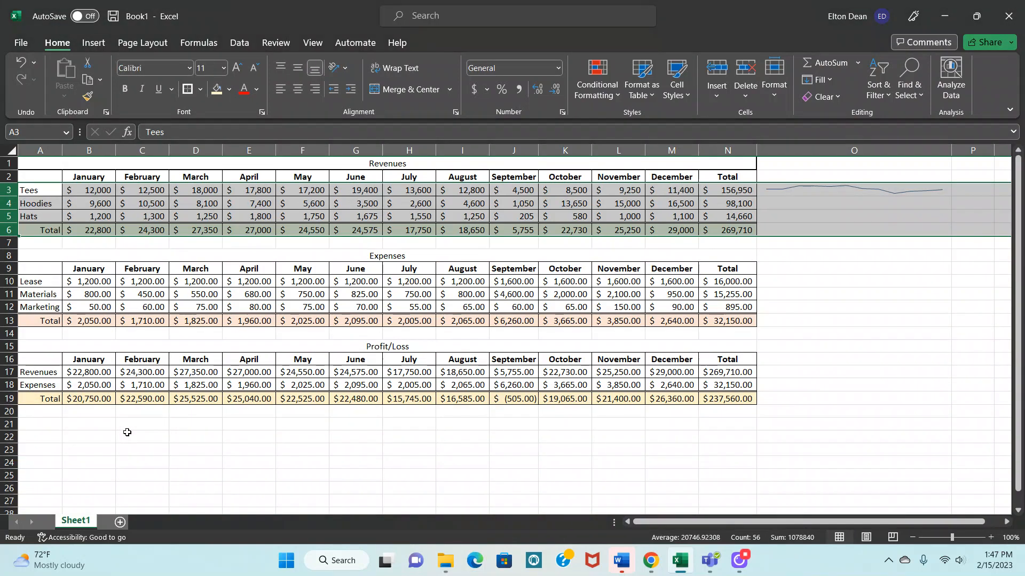
Step: Set the height of the Revenues rows 3 through 6 to 20
left_click(10, 190)
left_click_drag(9, 189, 6, 230)
right_click(7, 229)
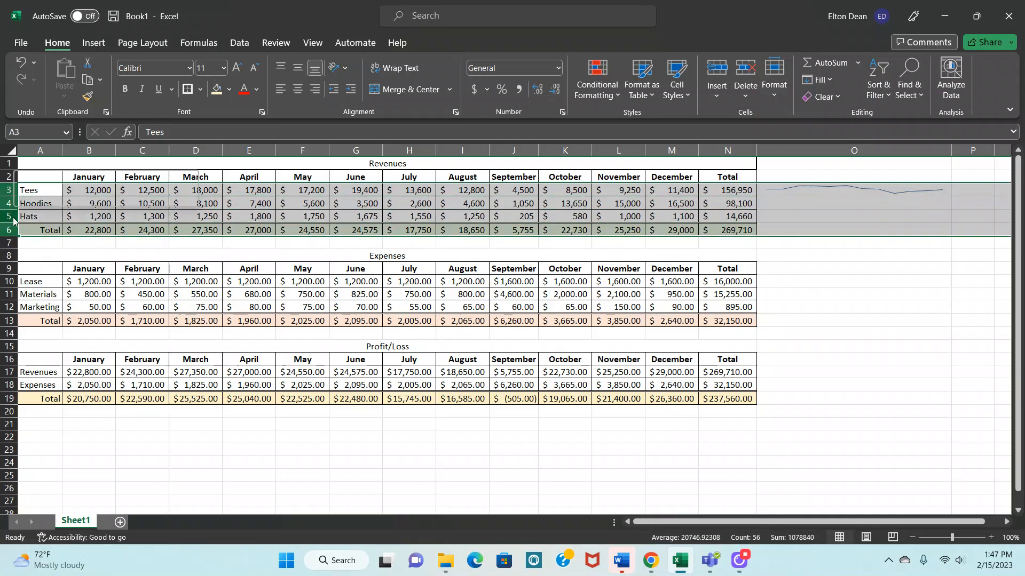
left_click(64, 432)
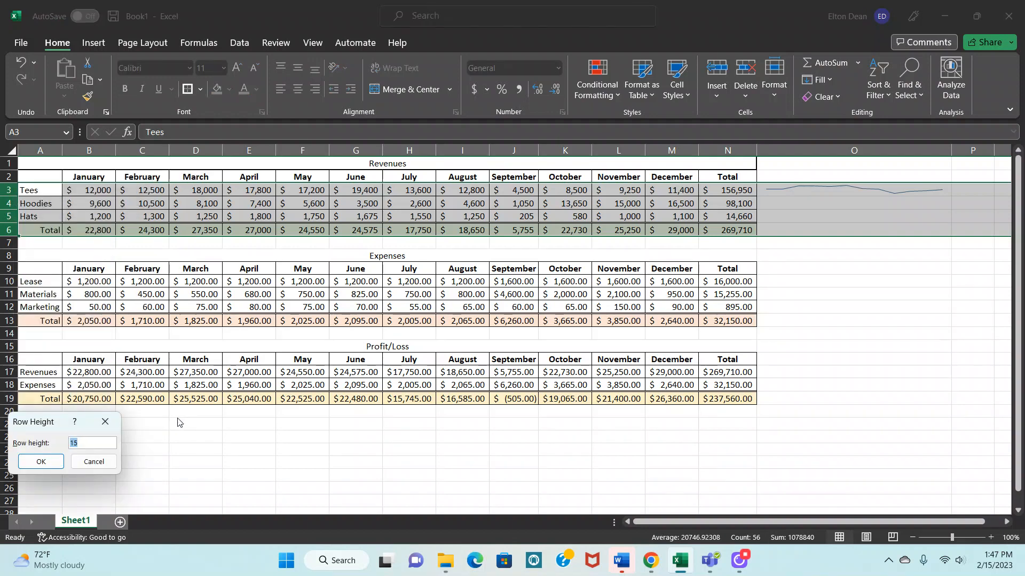
type("20")
key("Return")
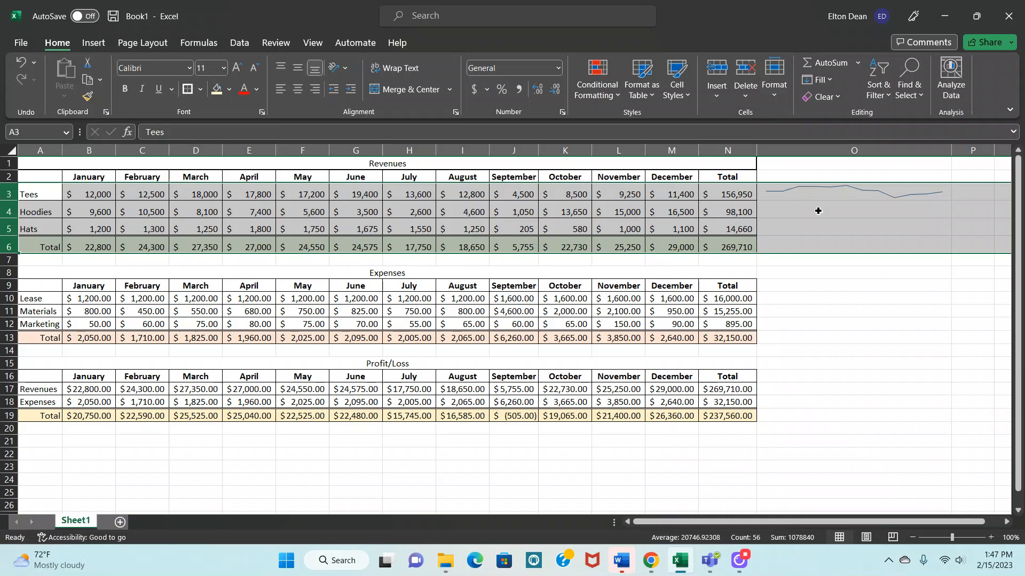
left_click(798, 214)
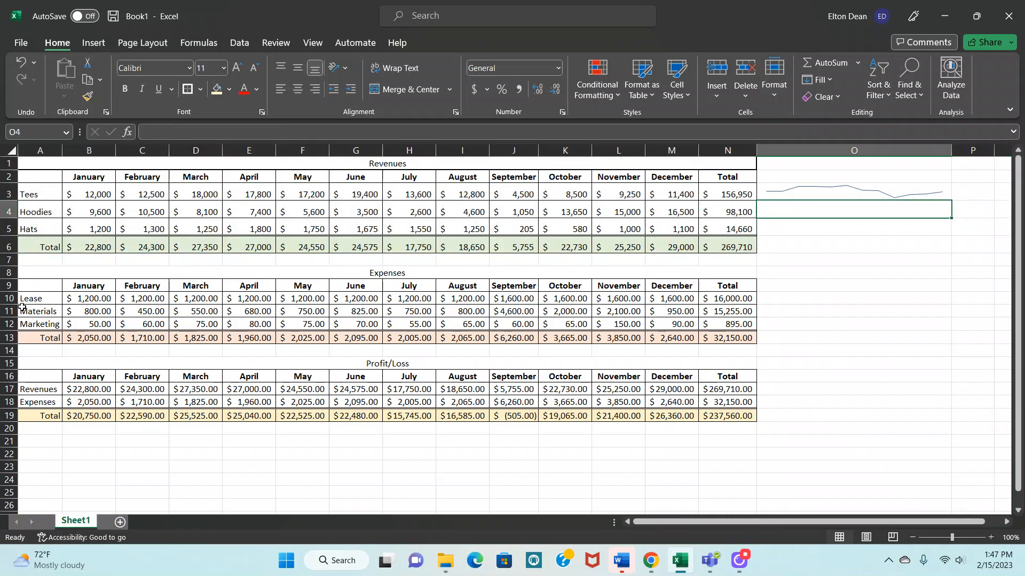
Step: Set the height of Expenses rows 10 through 13 and Profit/Loss rows 17 through 19 to 20, matching the Revenues rows
left_click_drag(9, 298, 13, 339)
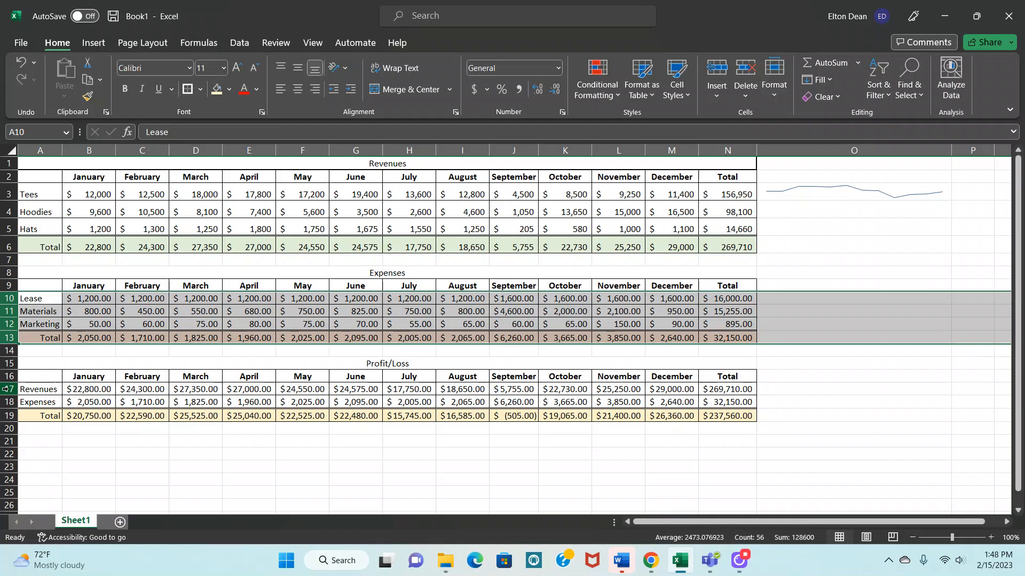
left_click_drag(7, 389, 8, 415, "ctrl")
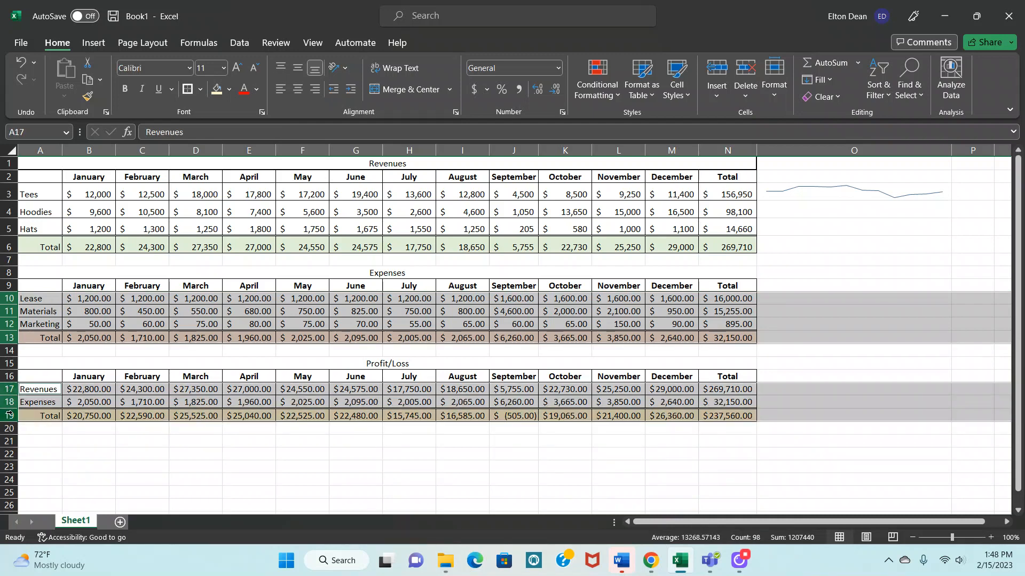
right_click(6, 402)
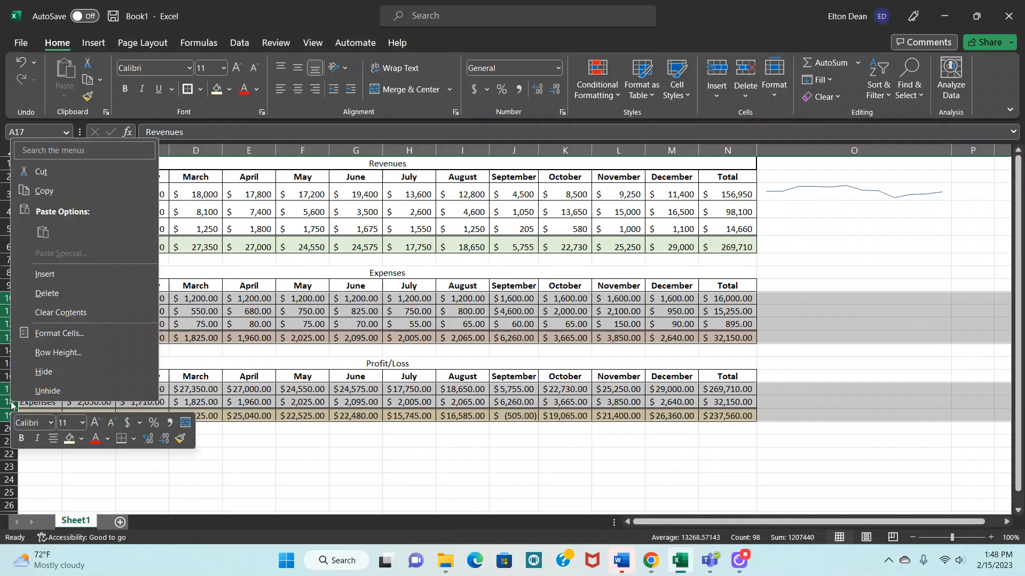
left_click(81, 353)
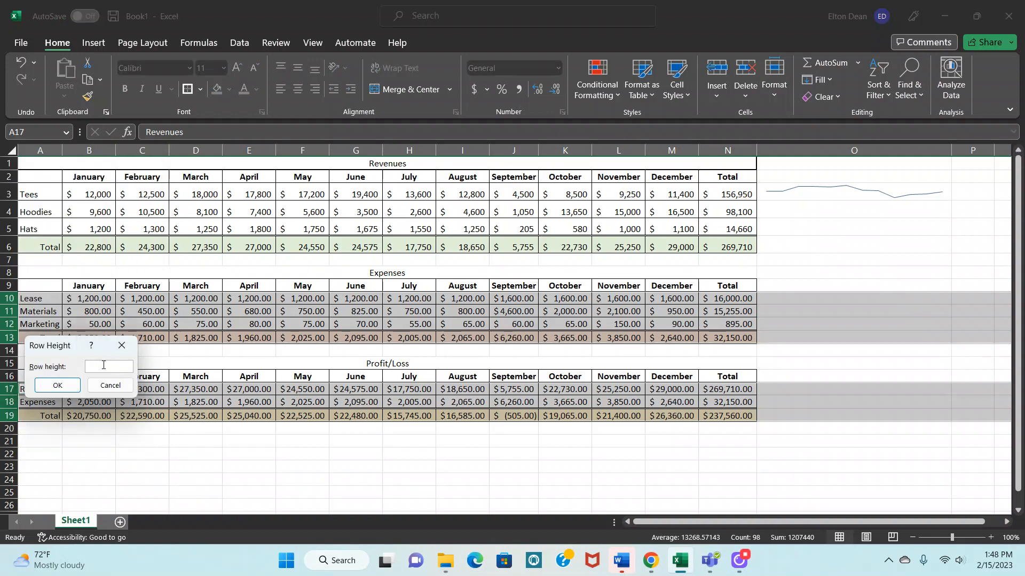
left_click(58, 385)
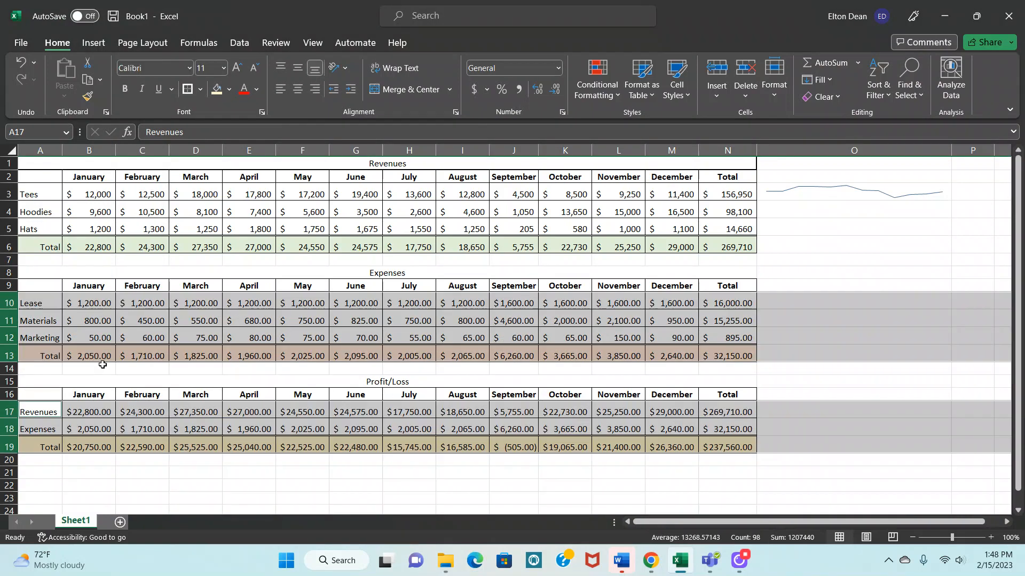
Step: Insert a line sparkline in O4 from the monthly Hoodies revenues in B4:M4
left_click(777, 208)
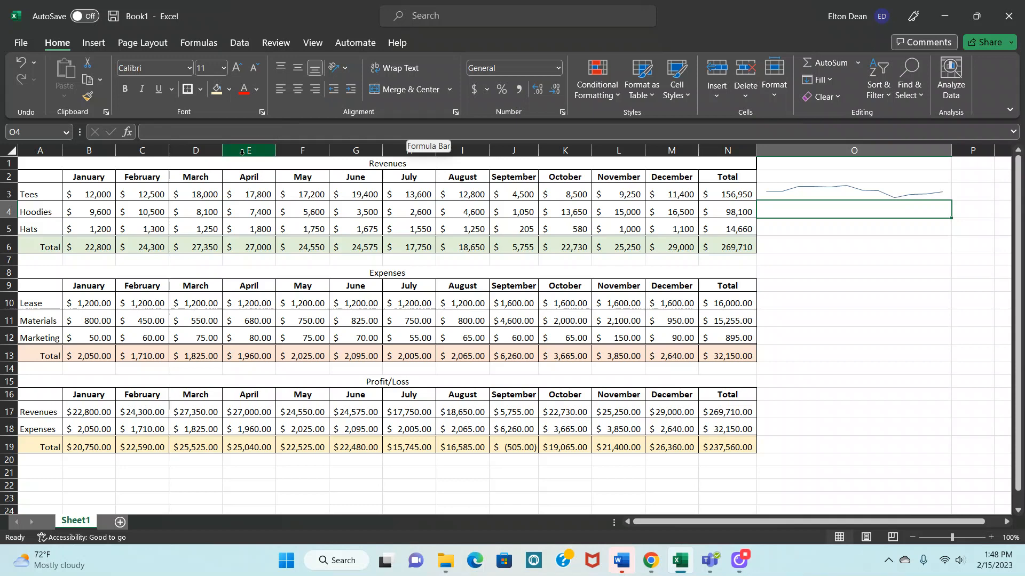
left_click_drag(88, 212, 668, 212)
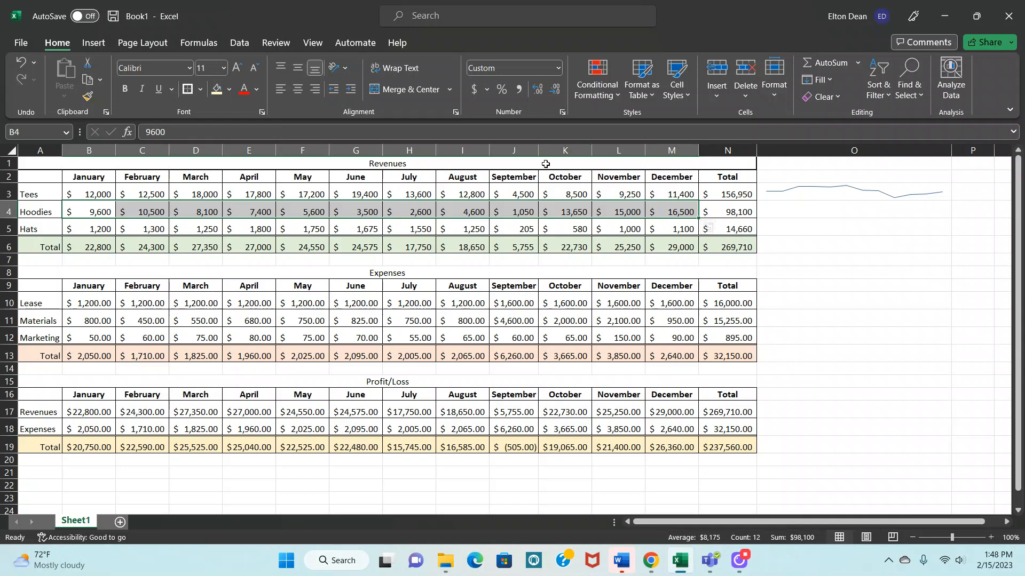
left_click(90, 46)
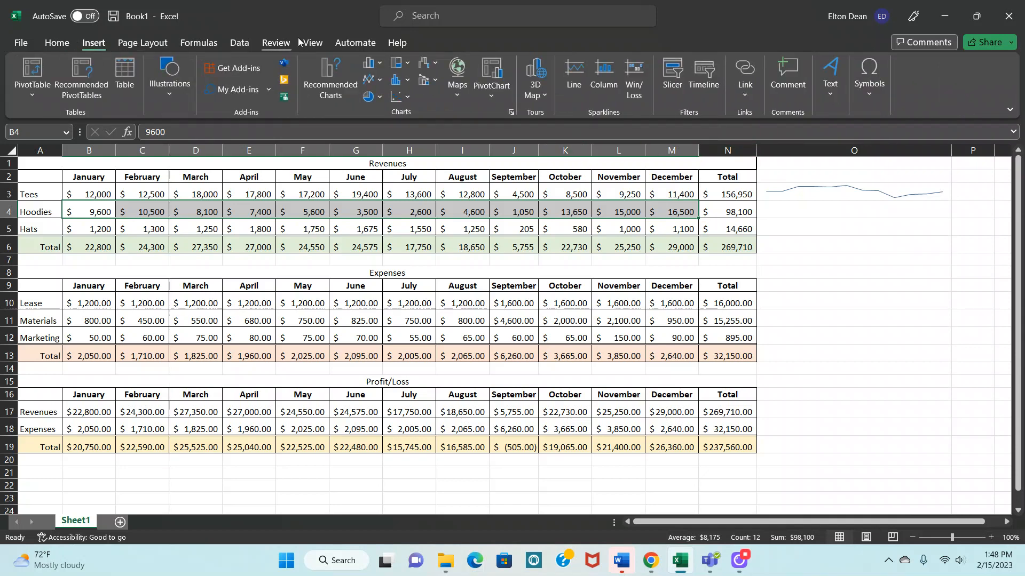
left_click(574, 75)
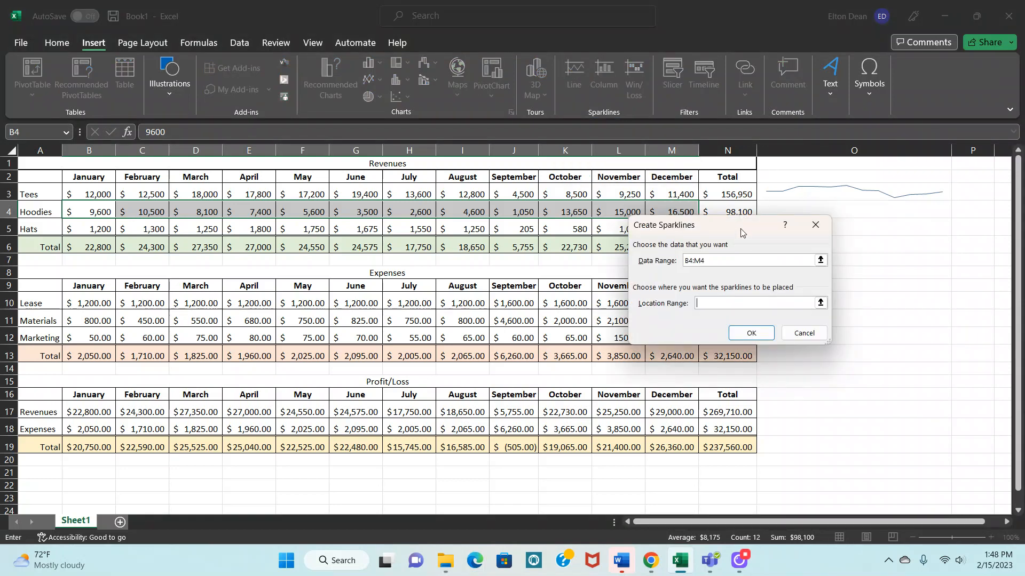
left_click_drag(738, 230, 731, 246)
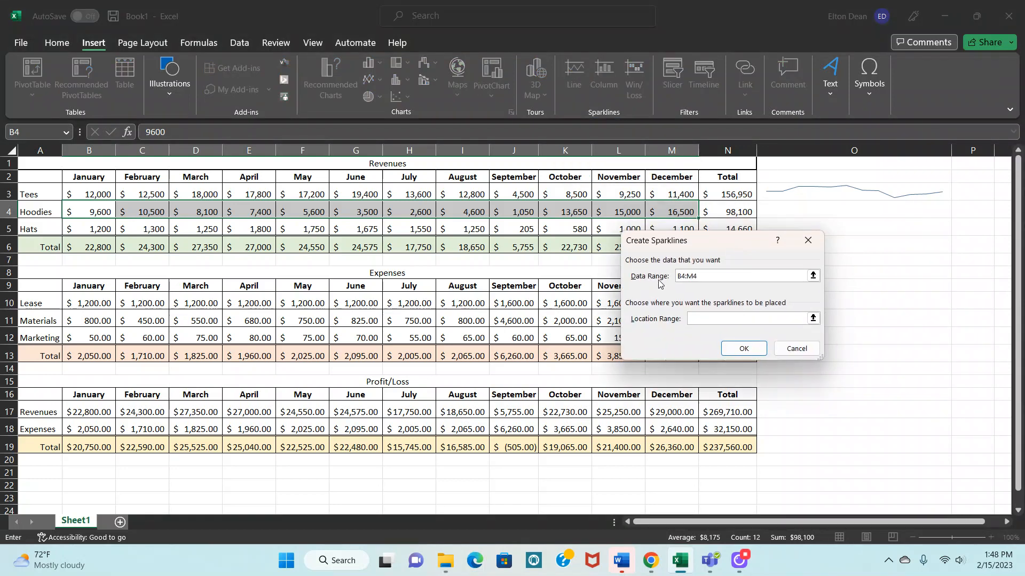
left_click(793, 214)
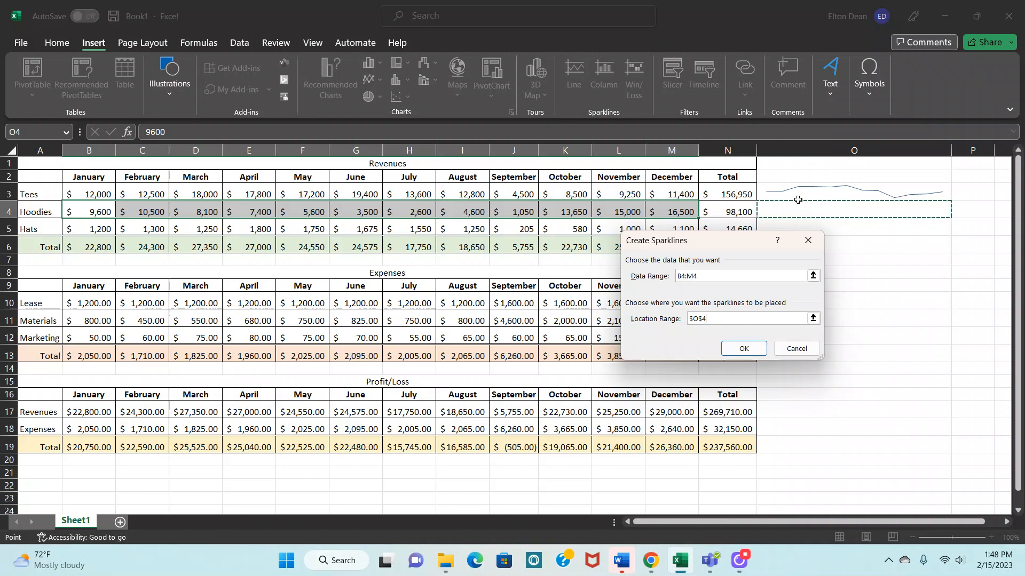
left_click(750, 349)
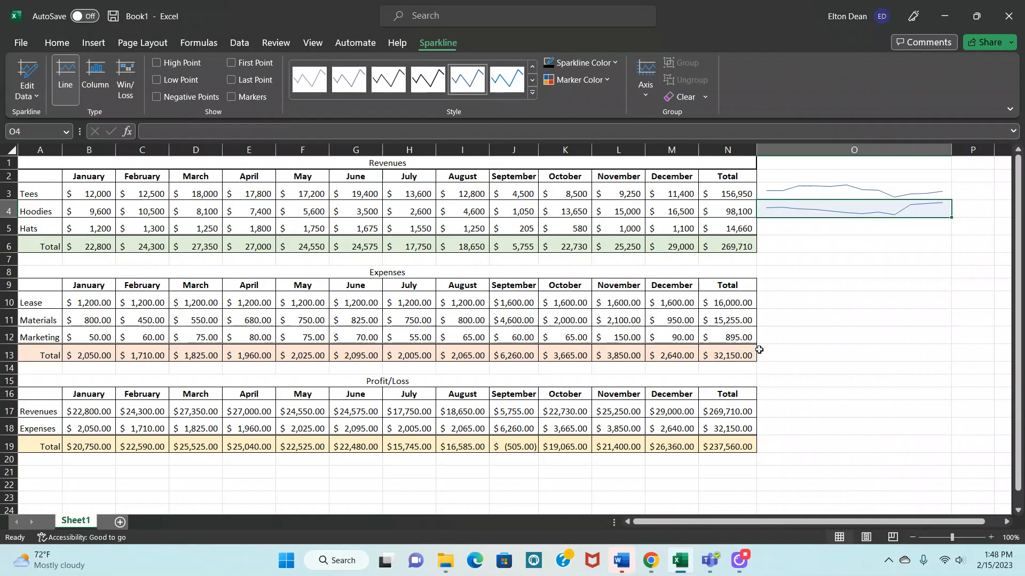
left_click(848, 284)
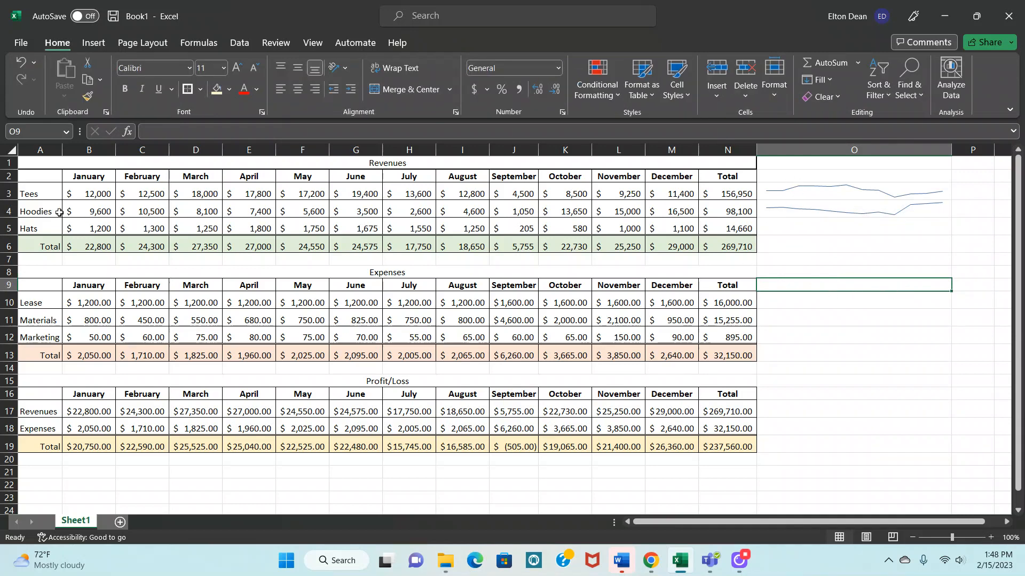
Step: Try making the Hoodies row, row 4, several times taller, and undo the height change
left_click_drag(6, 202, 5, 277)
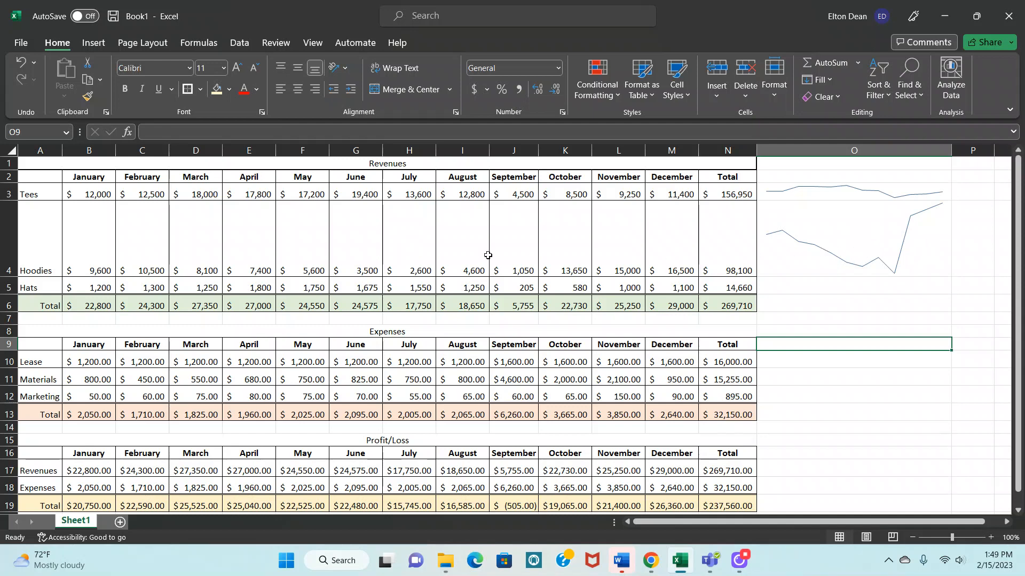
key("ctrl+z")
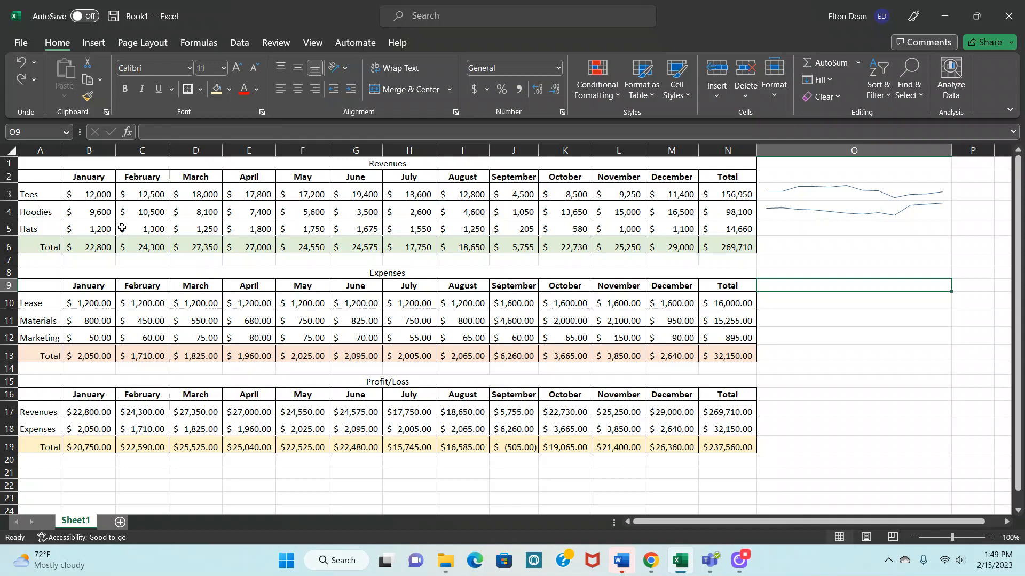
Step: Insert a column sparkline in O5 from the monthly Hats revenues in B5:M5
left_click(794, 228)
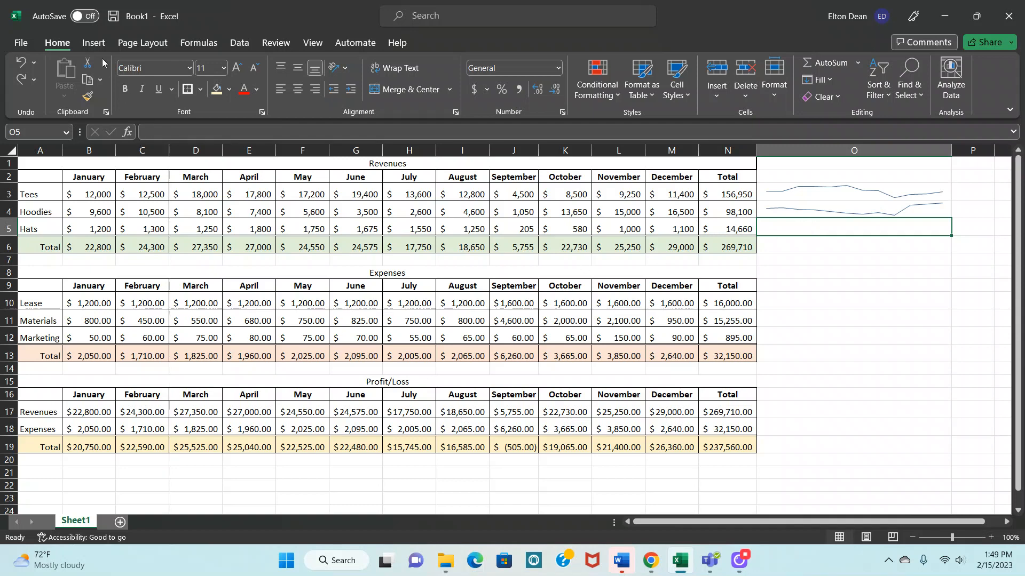
left_click(93, 42)
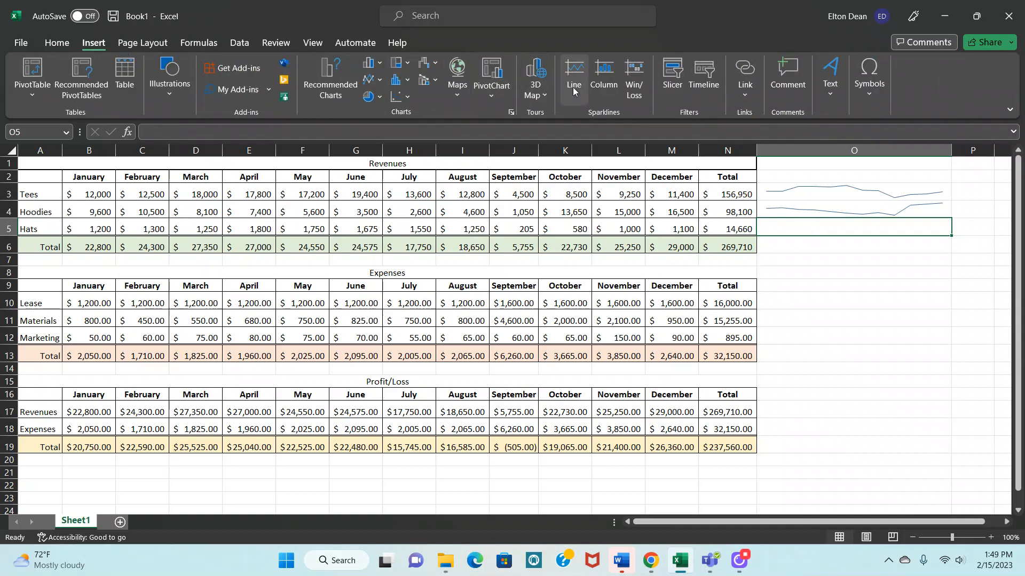
left_click(603, 76)
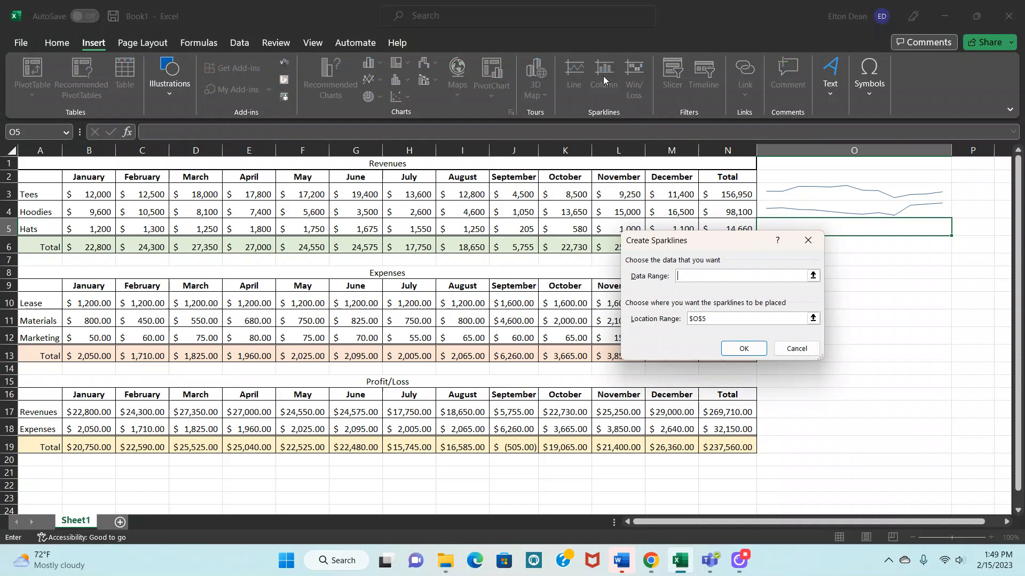
left_click_drag(99, 228, 662, 228)
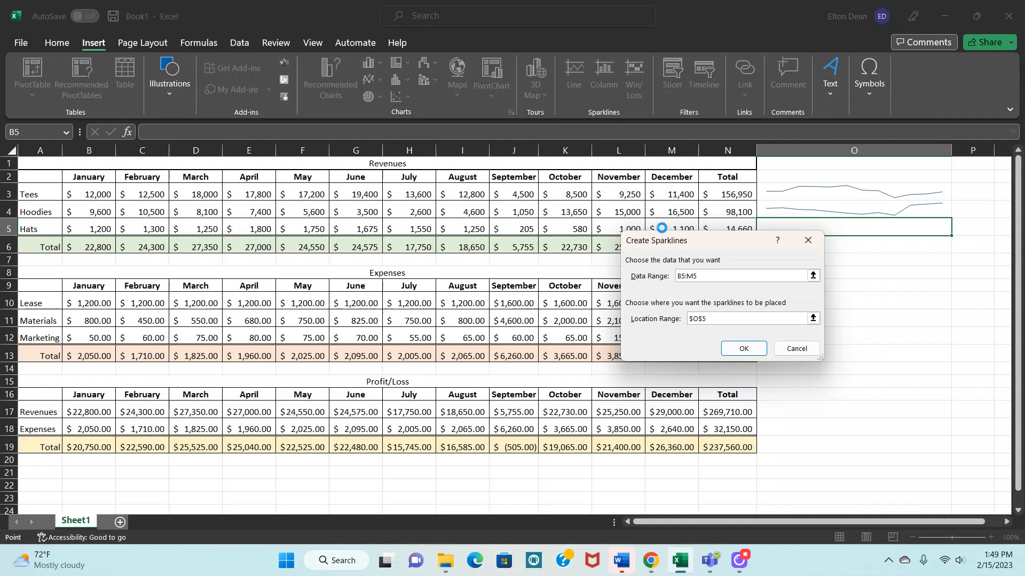
key("Return")
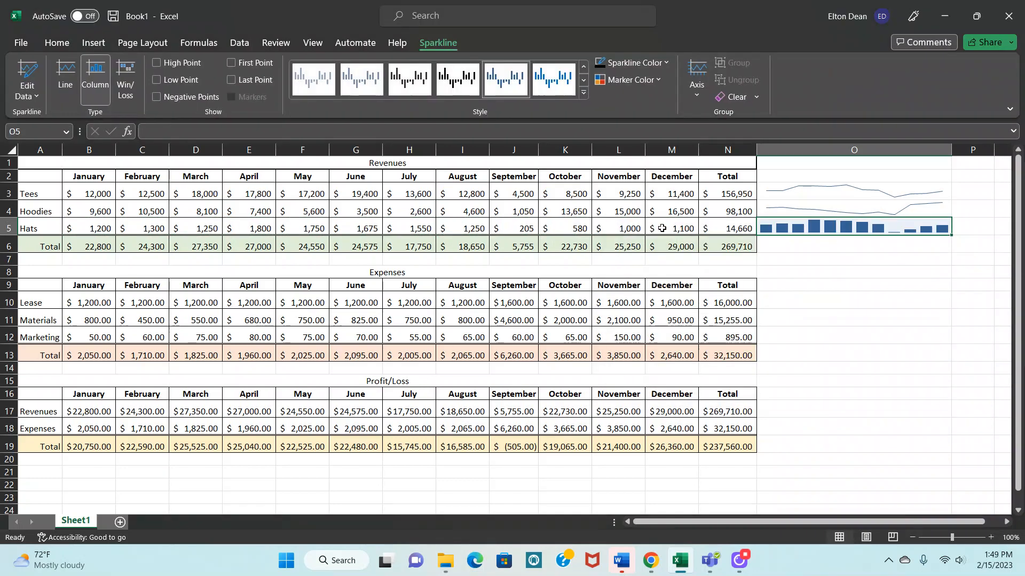
left_click(808, 271)
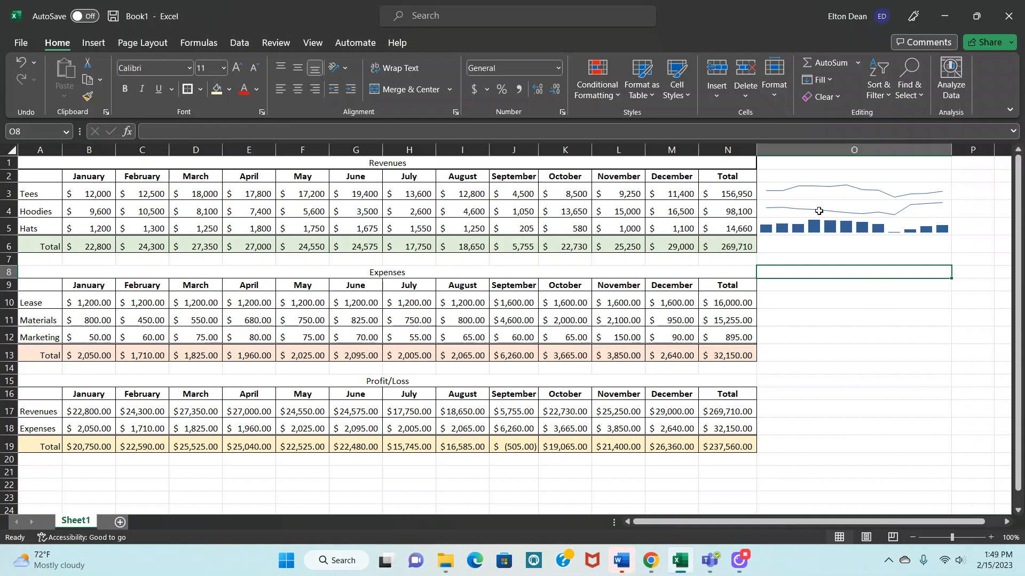
Step: Try replacing the Hoodies sparkline in O4 with a line sparkline from B4:N4, including the Total column
left_click_drag(85, 212, 721, 212)
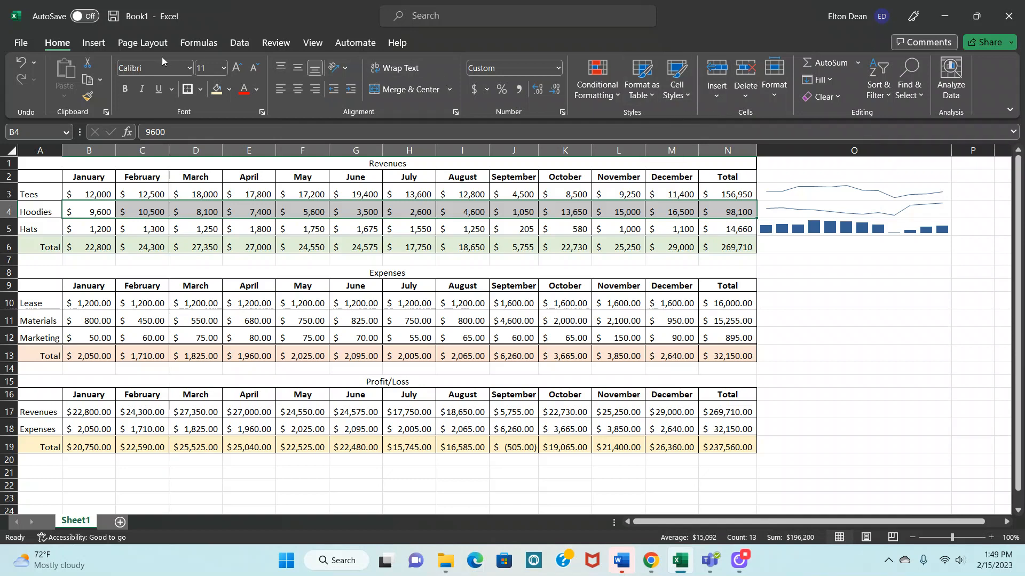
left_click(92, 44)
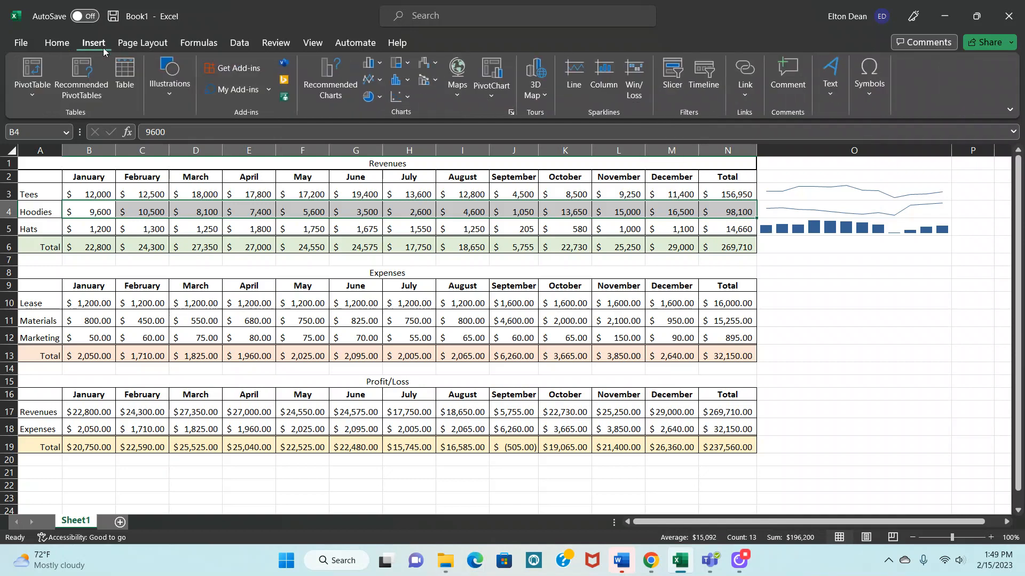
left_click(582, 79)
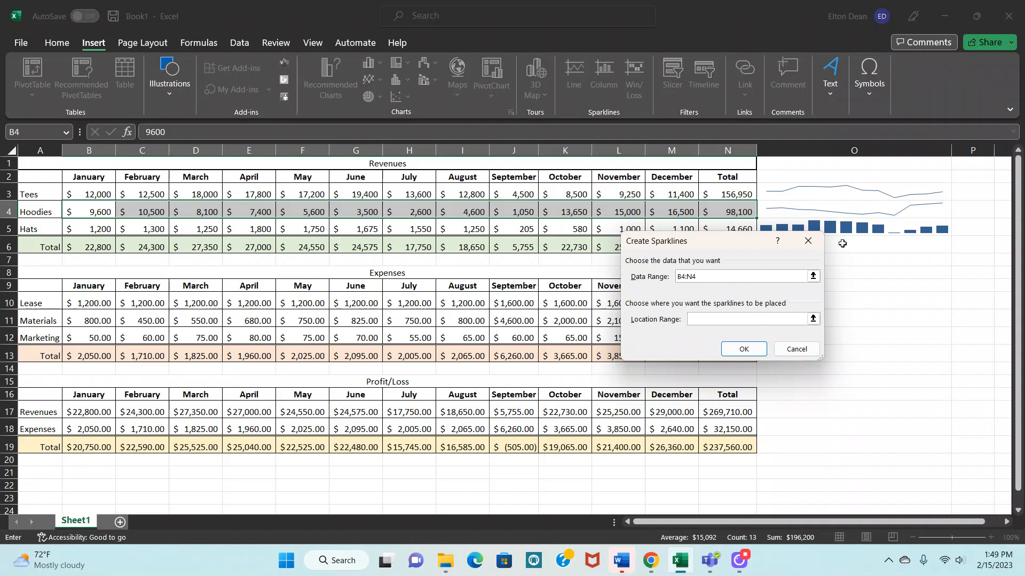
left_click(832, 207)
left_click(744, 349)
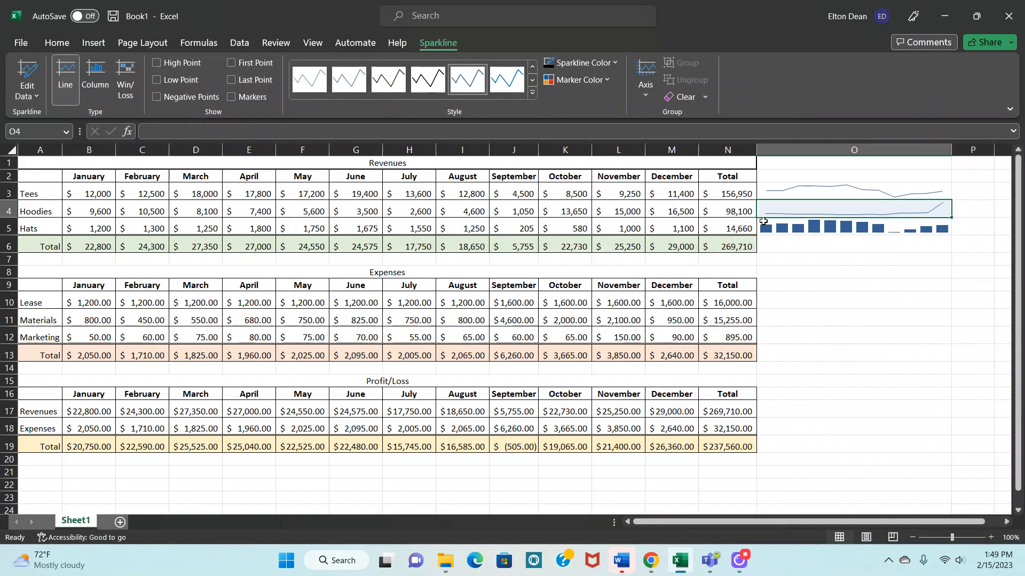
left_click(834, 268)
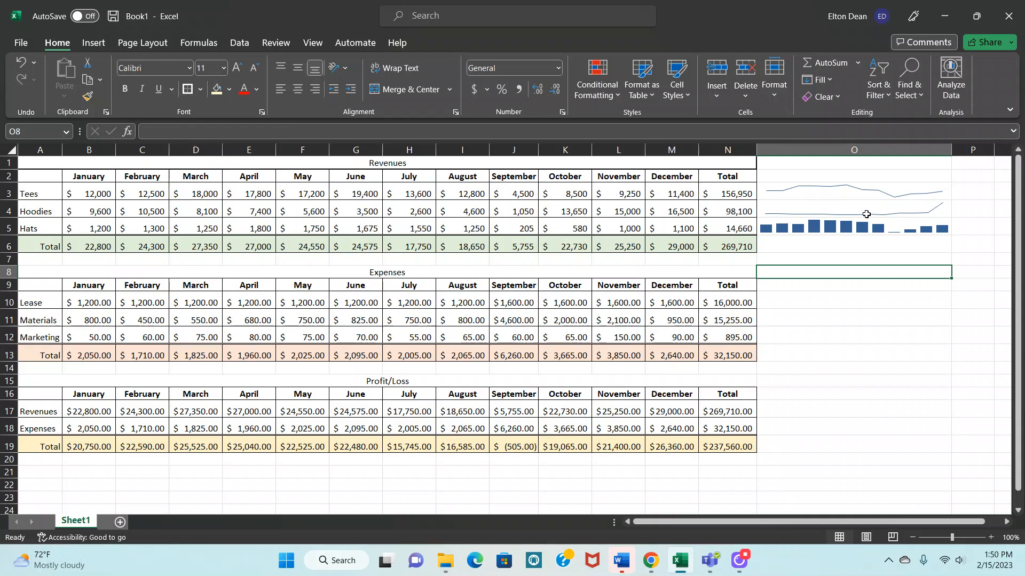
Step: Undo the Hoodies sparkline that includes the Total column and clear the row selection
key("ctrl+z")
left_click(766, 227)
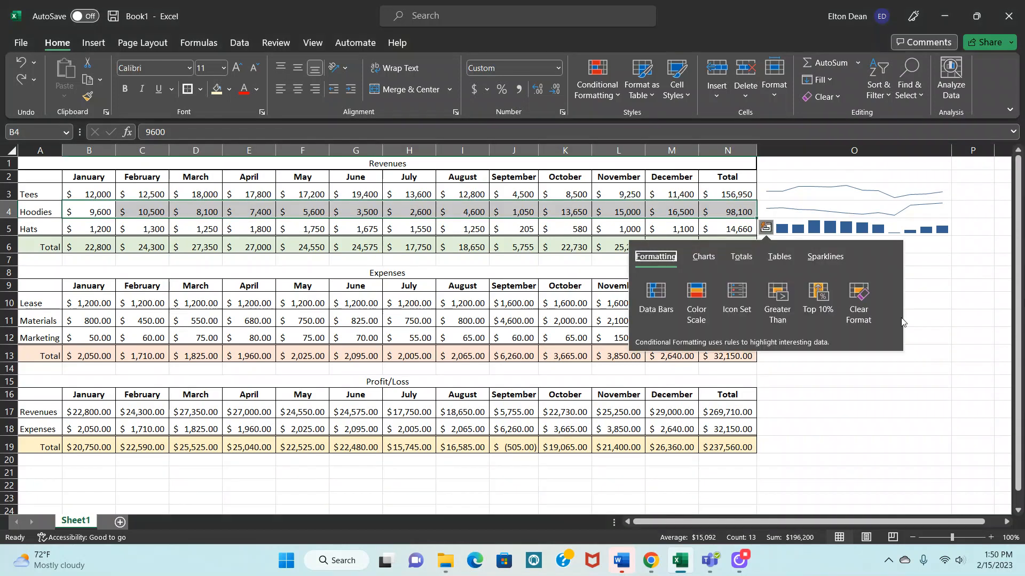
left_click(869, 406)
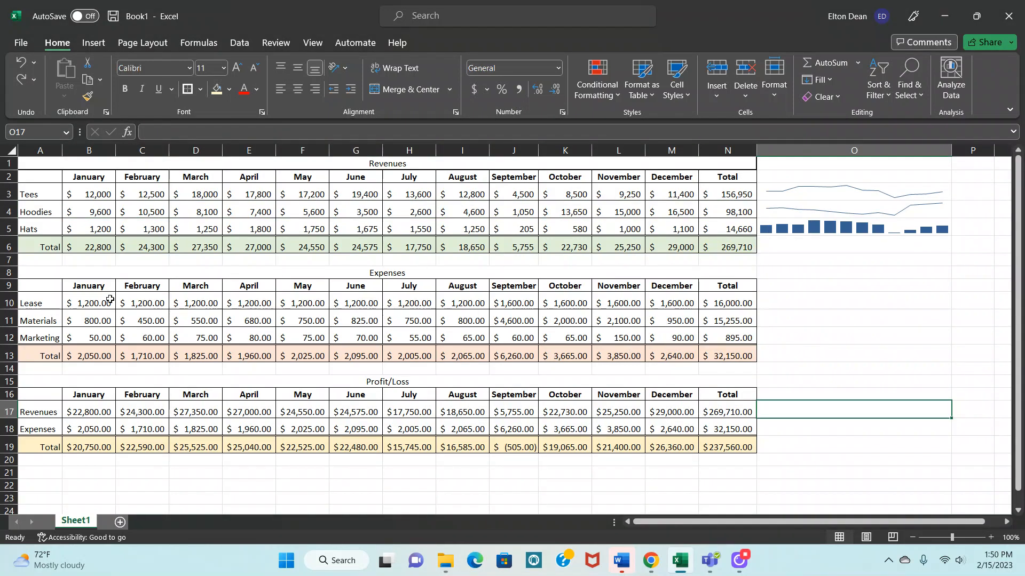
Step: Insert a win/loss sparkline in O10 from the monthly Lease expenses in B10:M10
left_click_drag(84, 305, 661, 305)
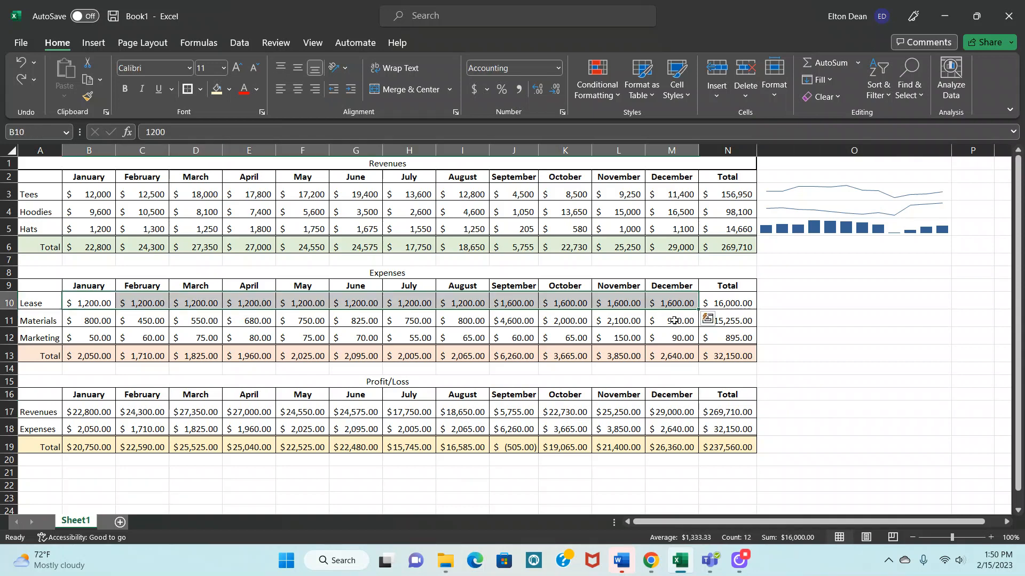
left_click(93, 42)
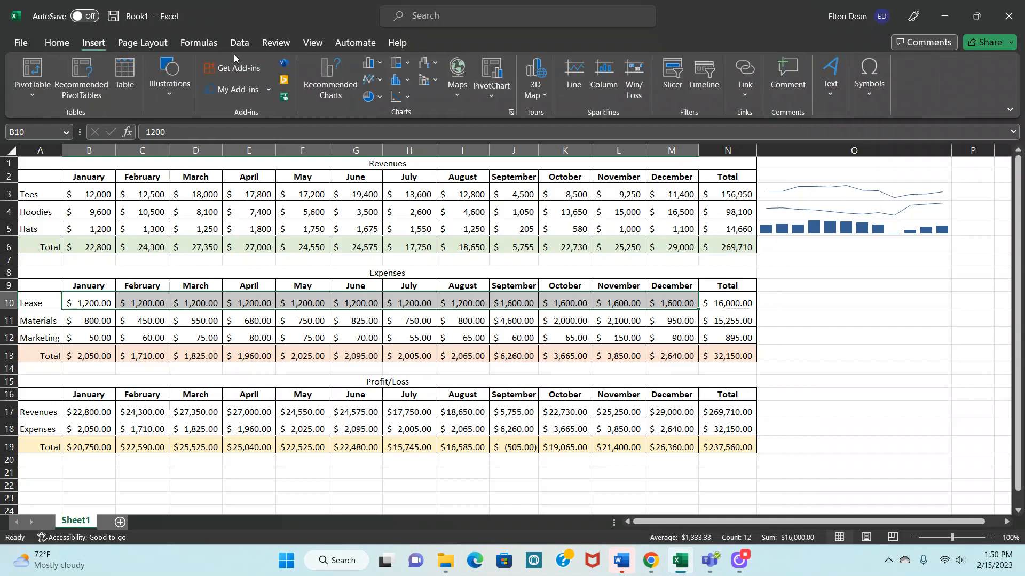
left_click(634, 80)
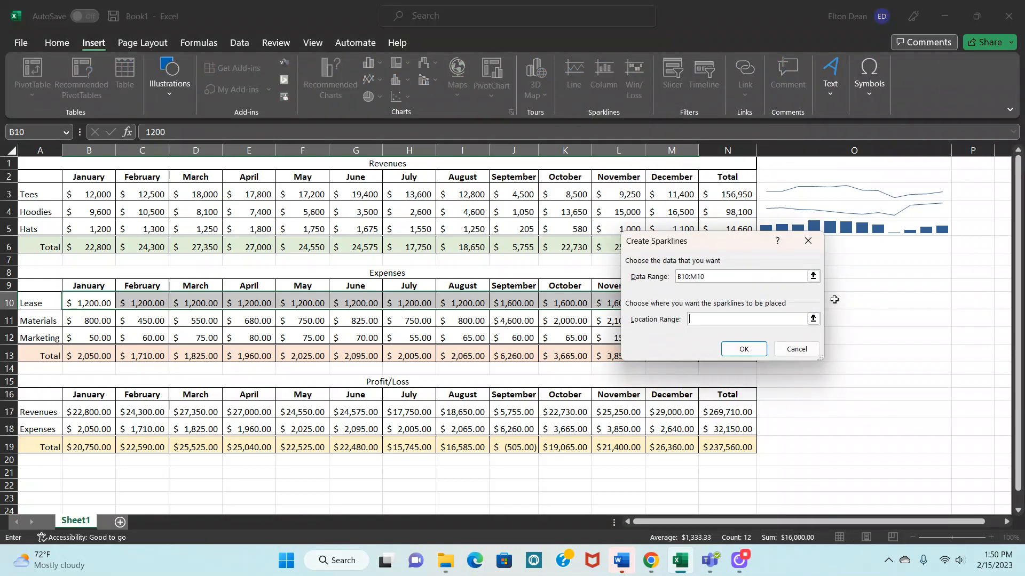
left_click_drag(735, 241, 745, 369)
left_click(784, 302)
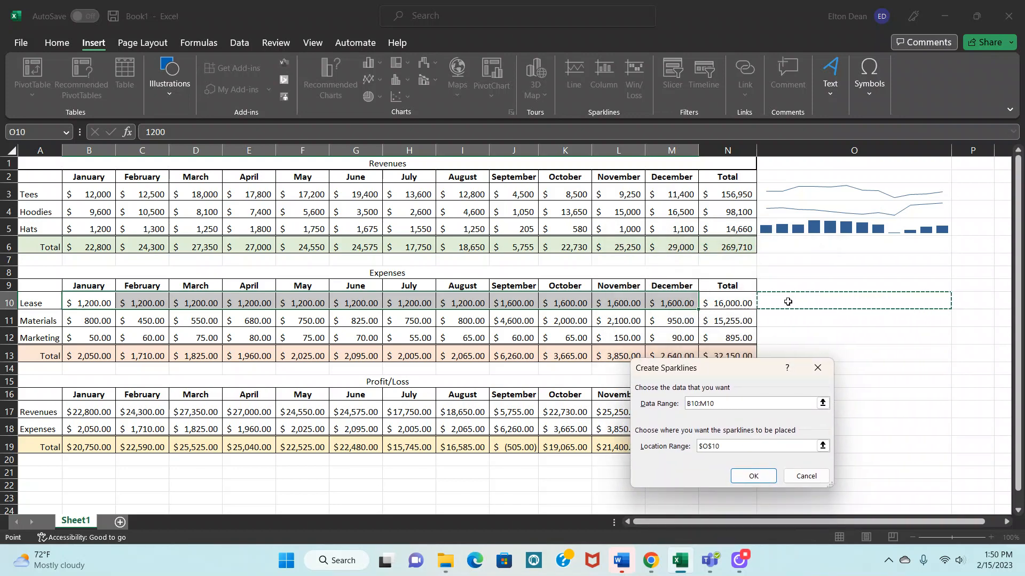
key("Return")
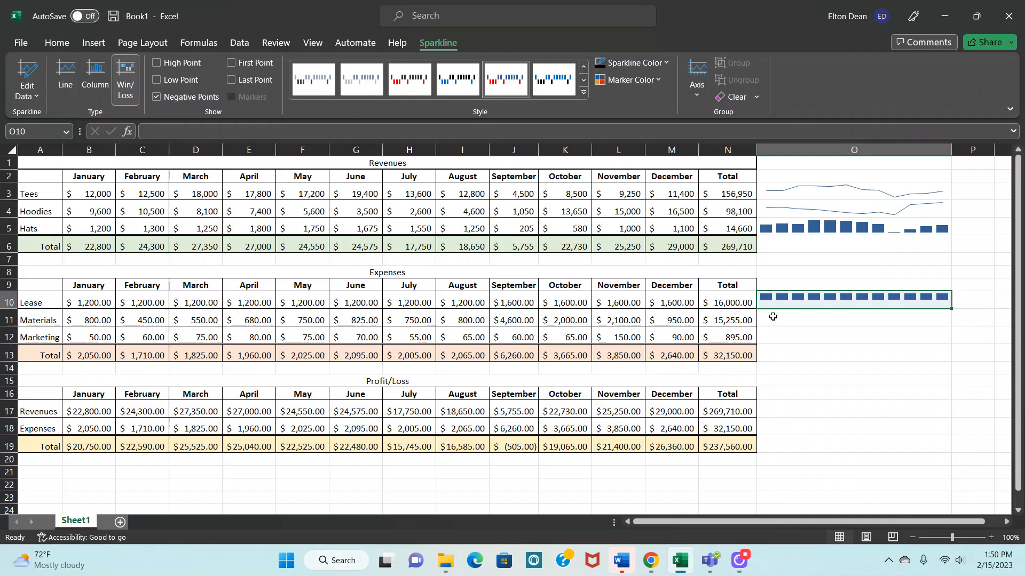
Step: Insert a win/loss sparkline in O19 from the monthly Profit/Loss totals in B19:M19
left_click(798, 446)
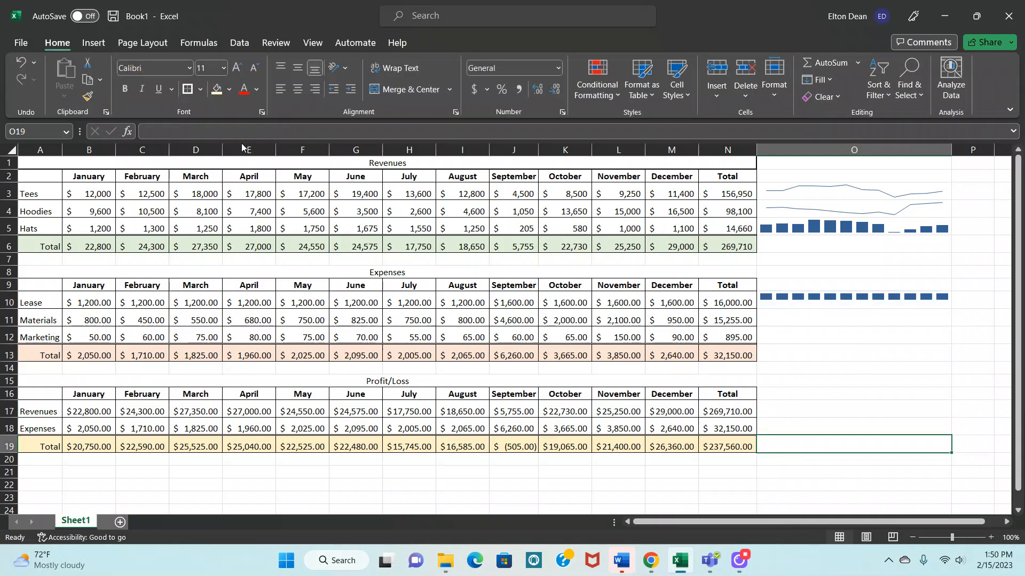
left_click(96, 44)
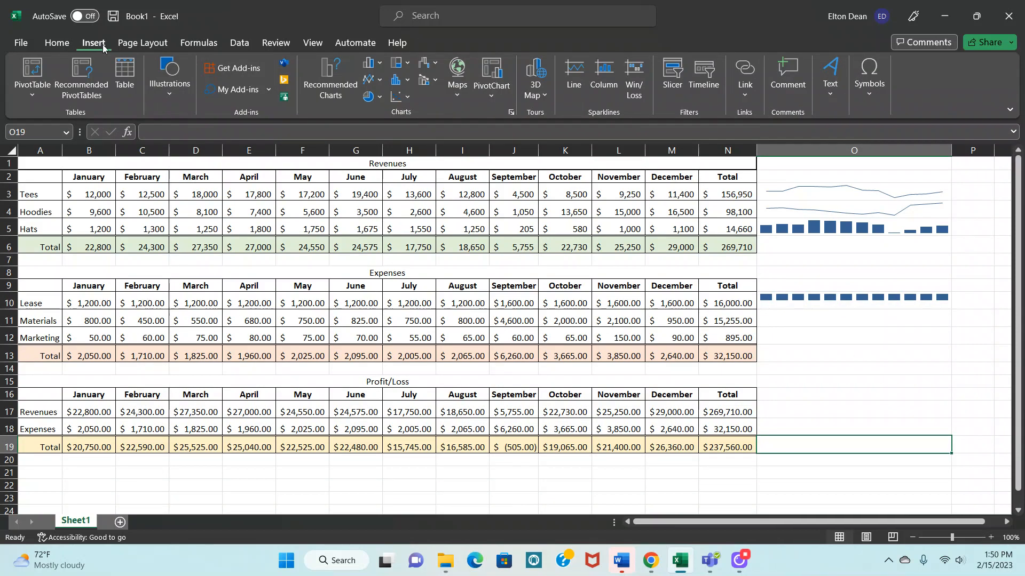
left_click(633, 77)
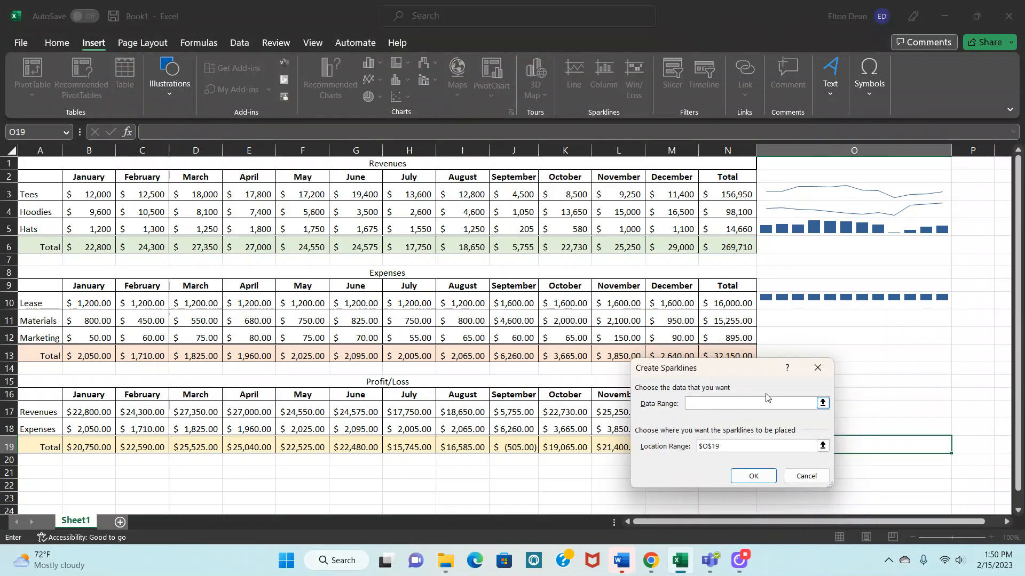
left_click_drag(755, 372, 766, 271)
left_click_drag(101, 446, 428, 442)
left_click_drag(633, 451, 666, 448)
left_click(757, 373)
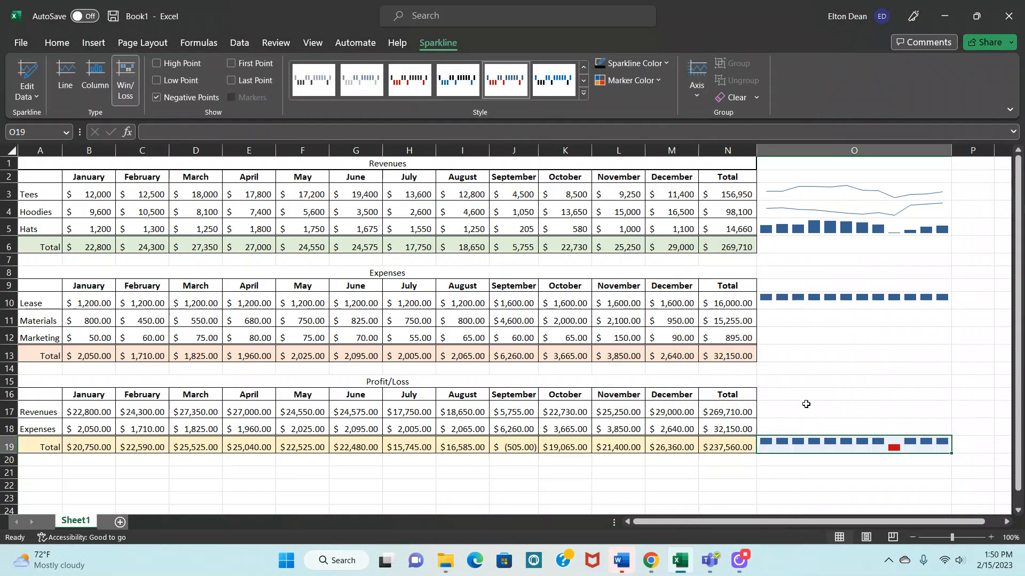
left_click(894, 458)
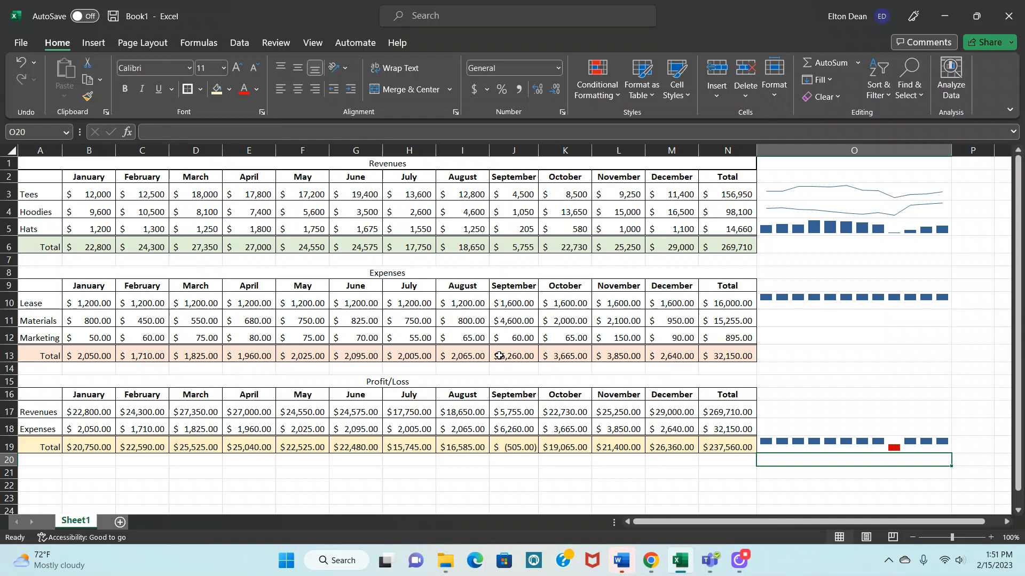
Step: Insert a line sparkline in O11 from the monthly Materials expenses in B11:M11
left_click(94, 321)
left_click_drag(153, 318, 672, 322)
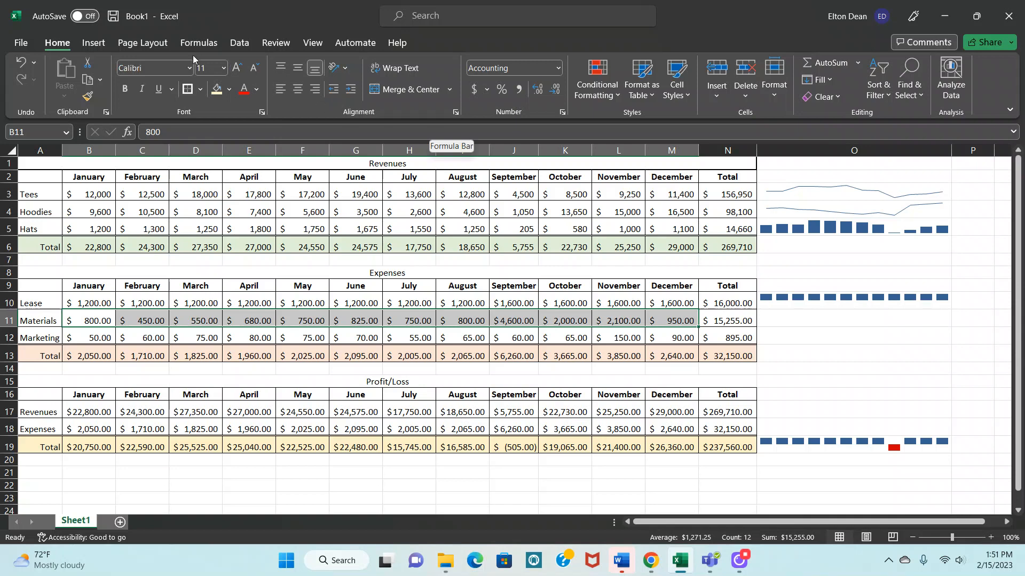
left_click(104, 44)
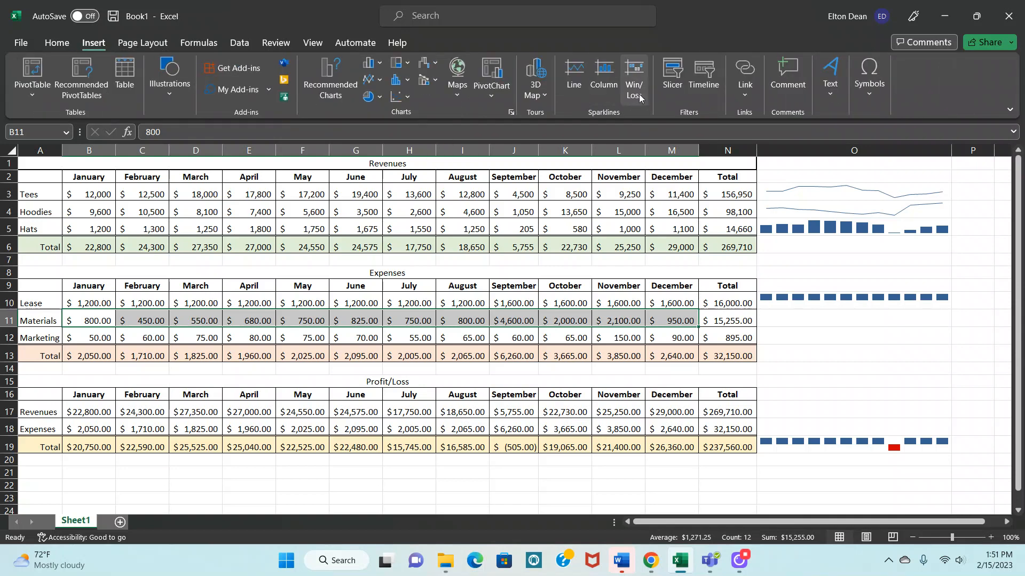
left_click(573, 76)
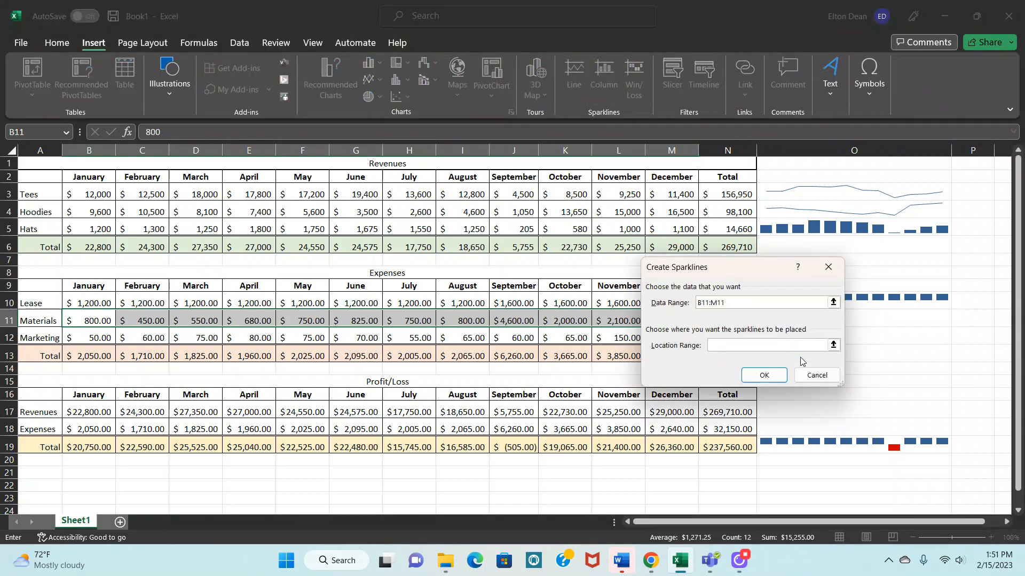
left_click_drag(757, 273, 759, 189)
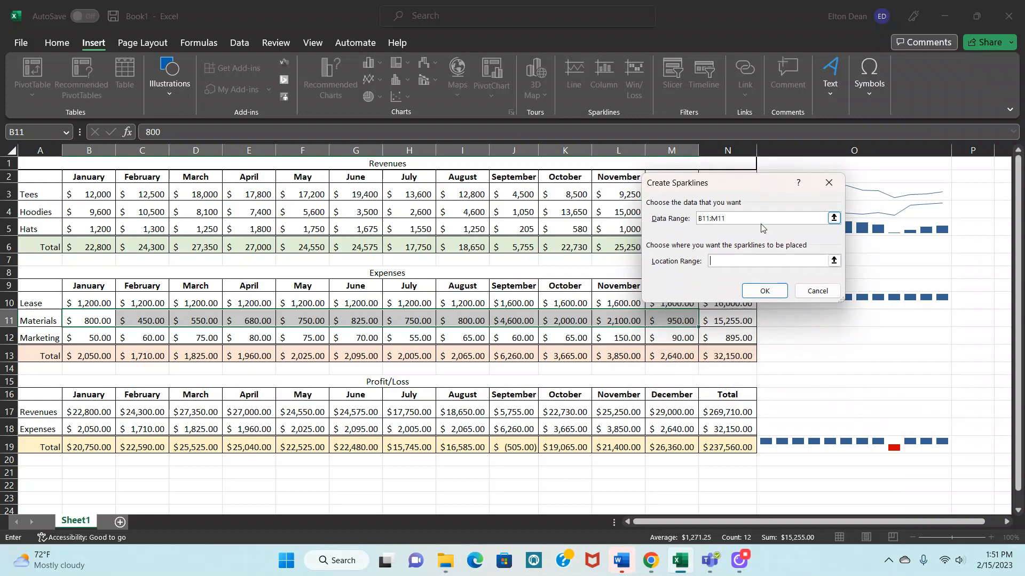
left_click(797, 321)
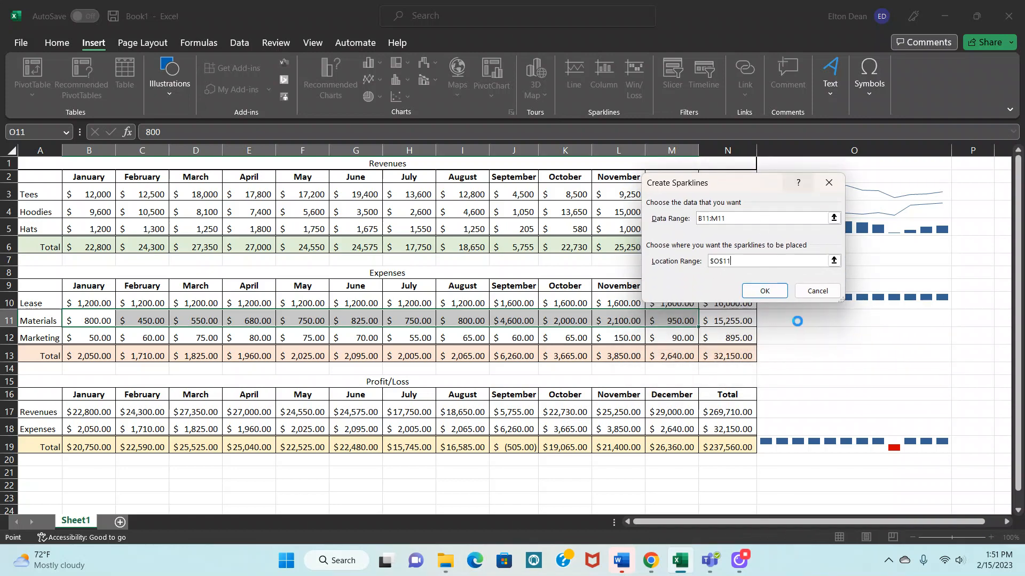
key("Return")
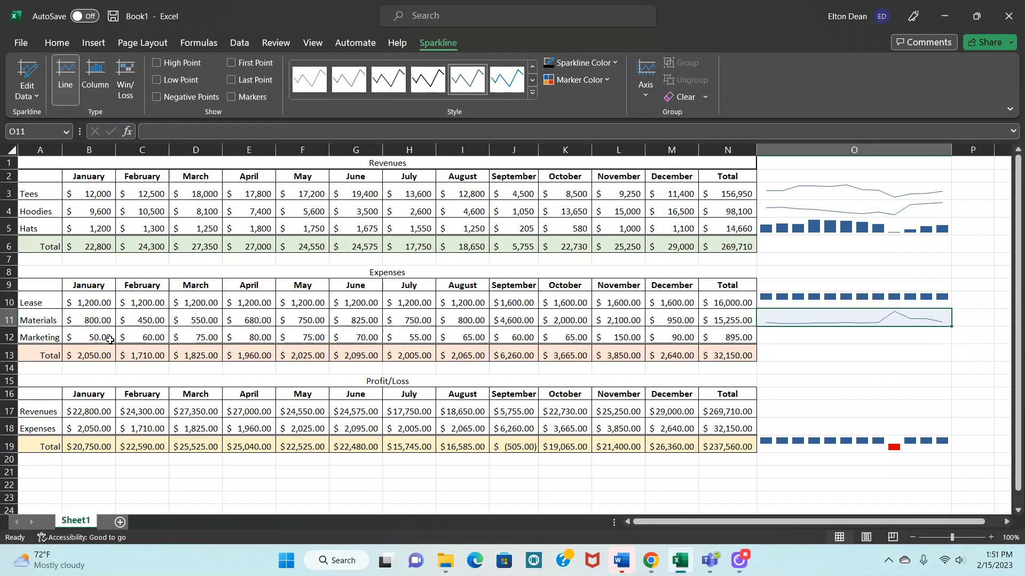
Step: Examine the monthly Materials expenses through September in row 11 and the September Profit/Loss total in J19
left_click(95, 320)
left_click_drag(95, 320, 169, 322)
left_click(199, 320)
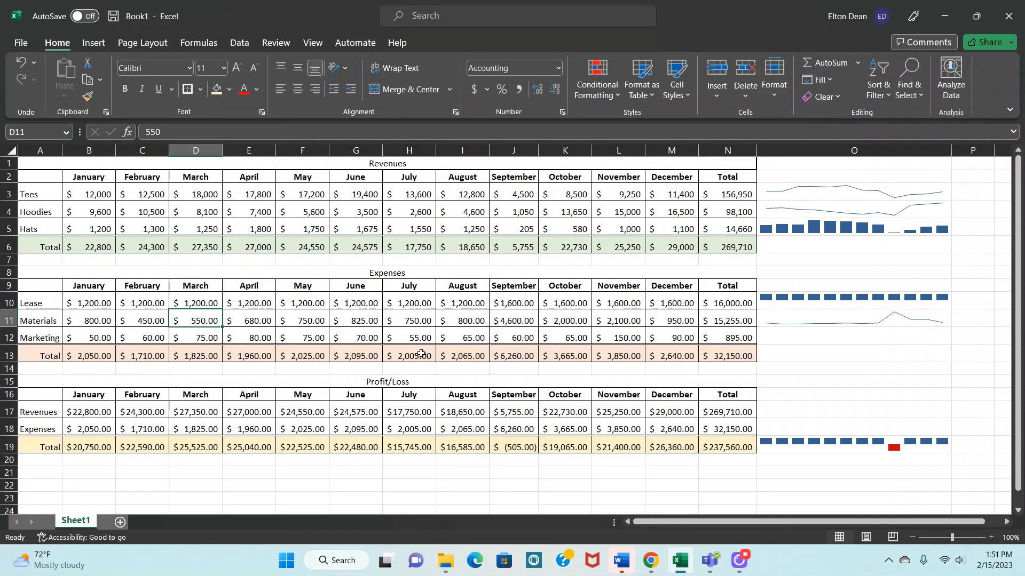
key("Right")
key("Right")
key("Right")
key("Right")
key("Right")
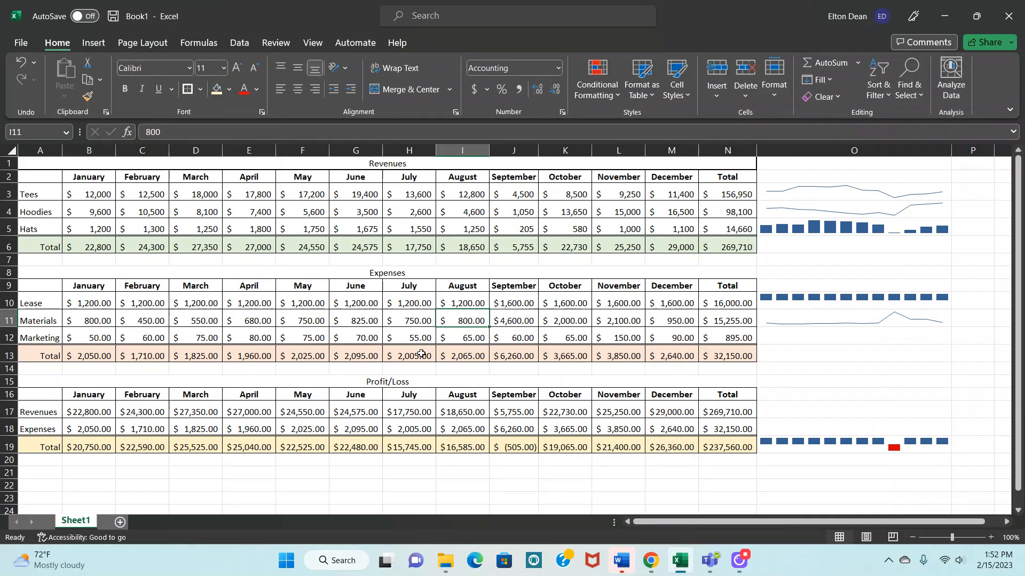
key("Right")
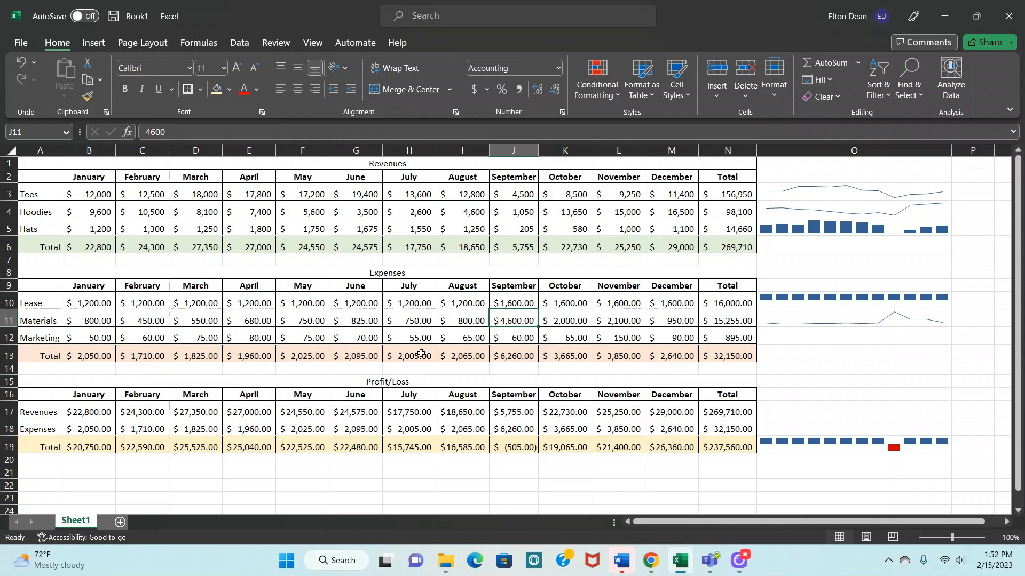
key("Left")
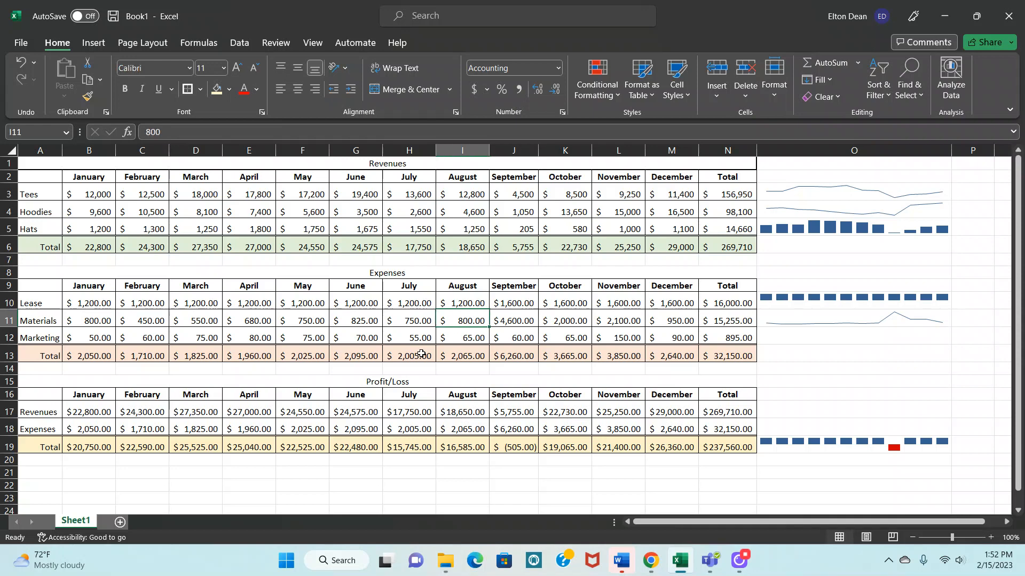
key("Right")
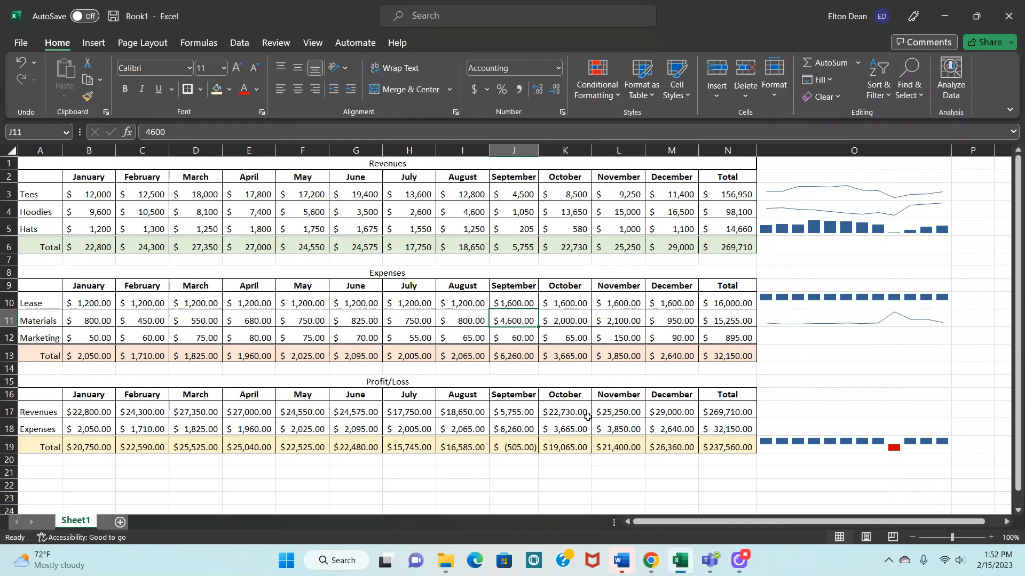
left_click(520, 447)
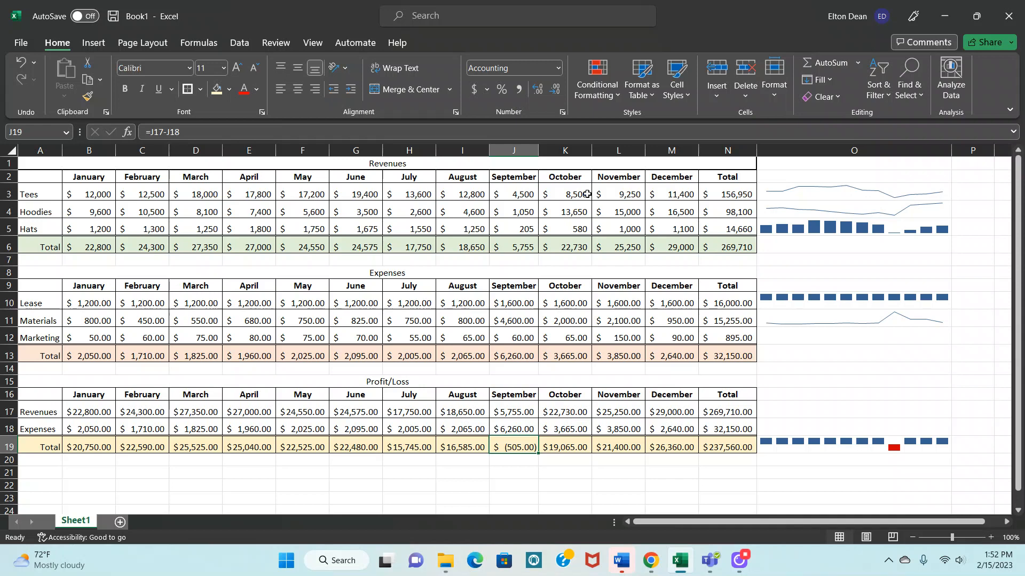
Step: Compare the Tees sparkline in O3 with its January, August and September revenues, and check the September and October Hoodies revenues
left_click(772, 193)
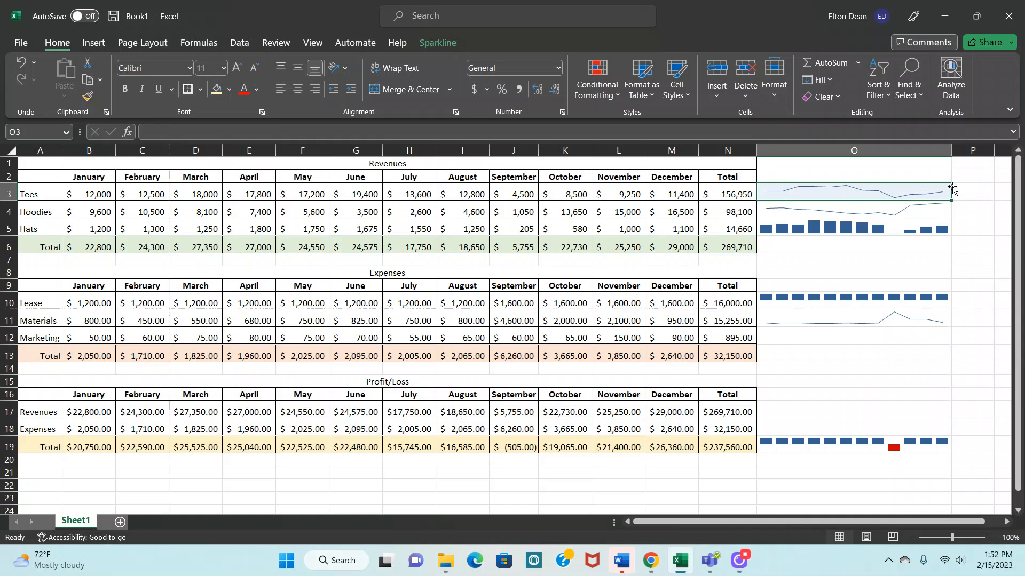
left_click(89, 194)
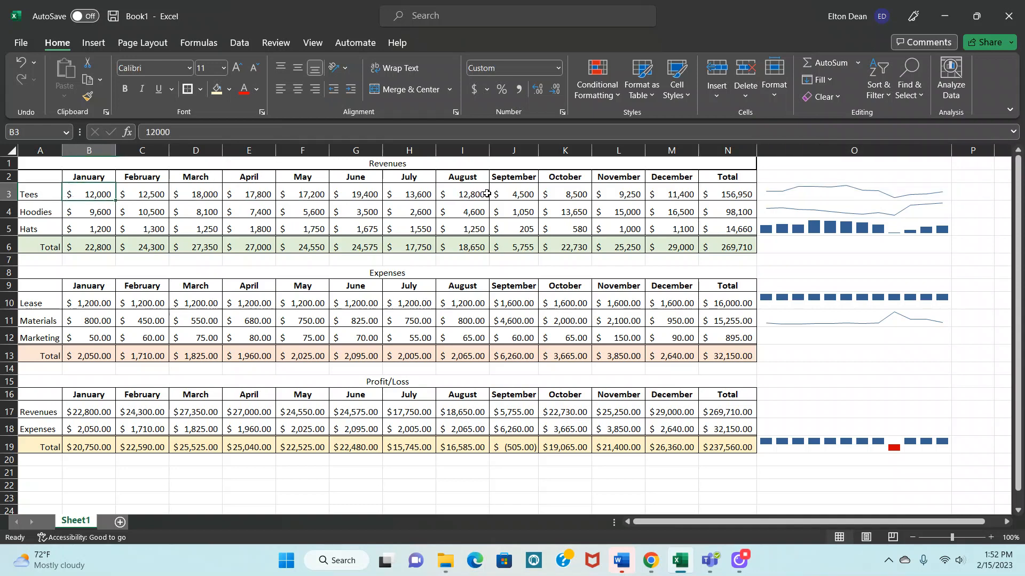
left_click(469, 194)
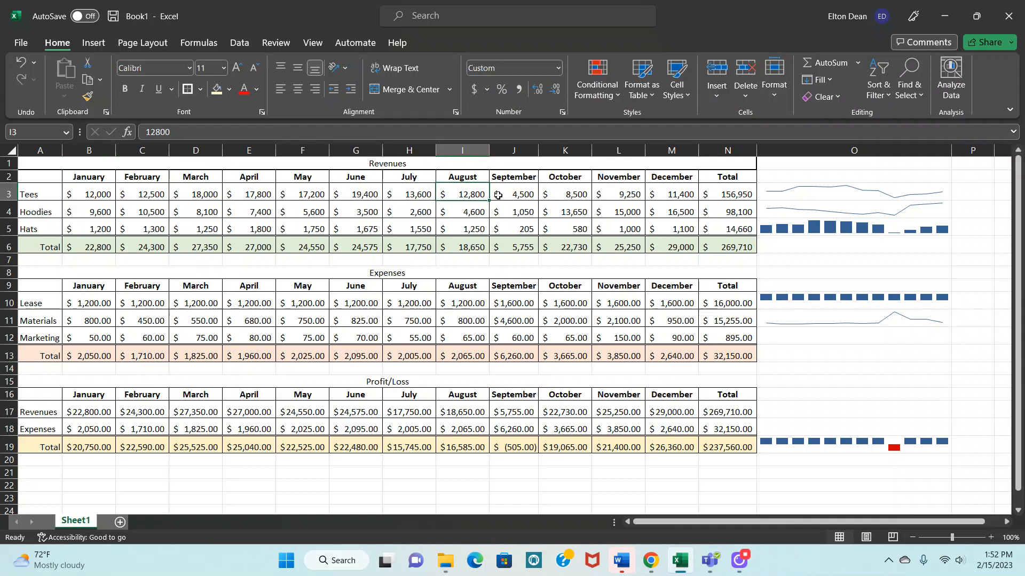
left_click(511, 195)
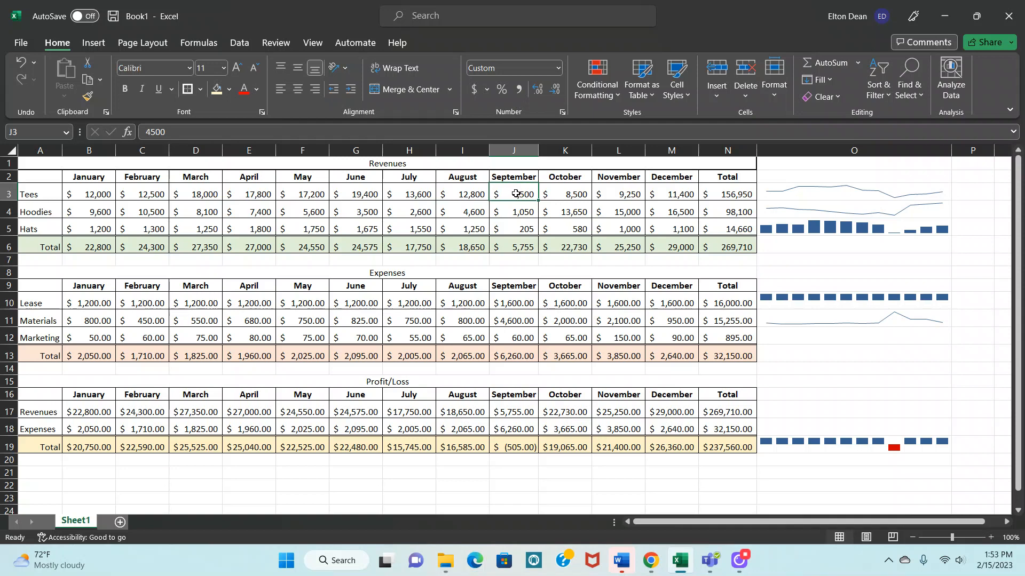
left_click(519, 213)
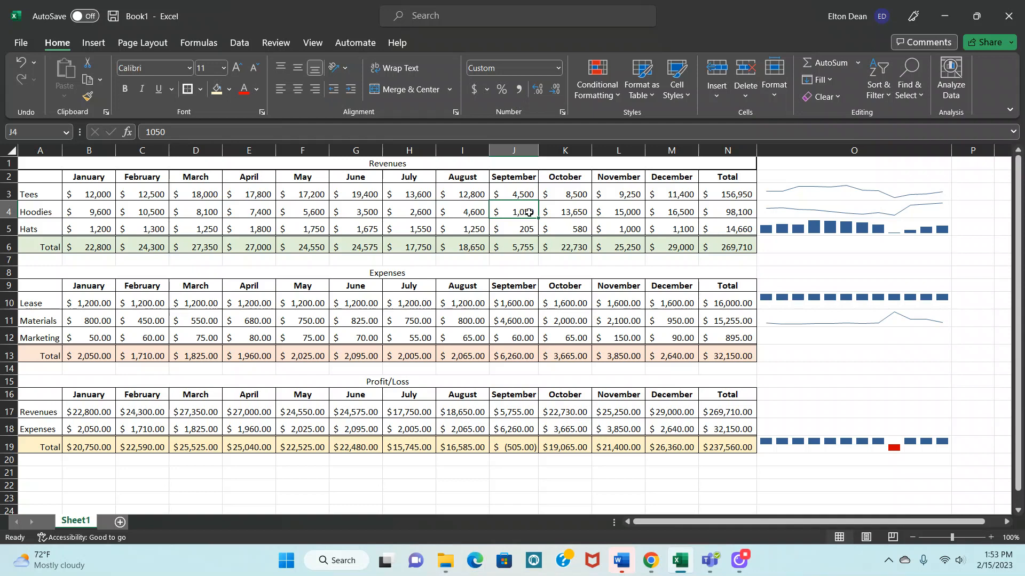
left_click(576, 212)
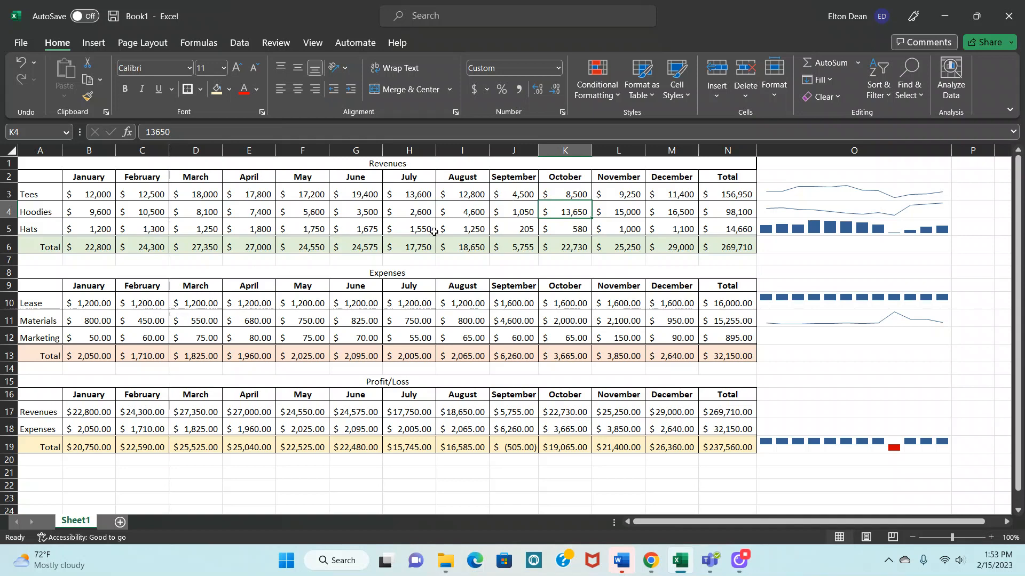
Step: Review the formatted data block A1:N19 and the Revenues total row A6:N6
left_click_drag(36, 164, 574, 447)
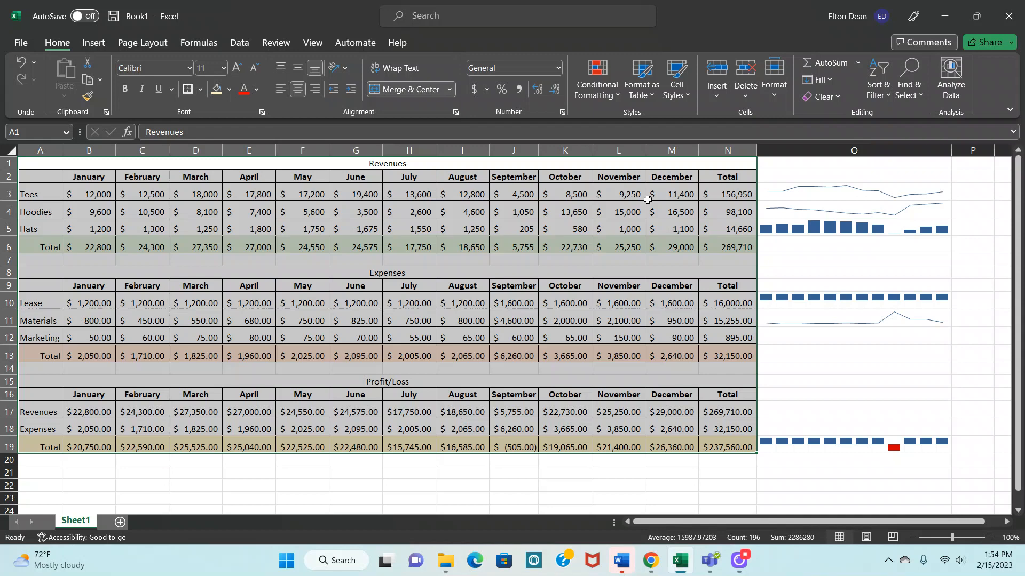
left_click(298, 263)
left_click_drag(45, 247, 717, 245)
left_click_drag(716, 245, 716, 245)
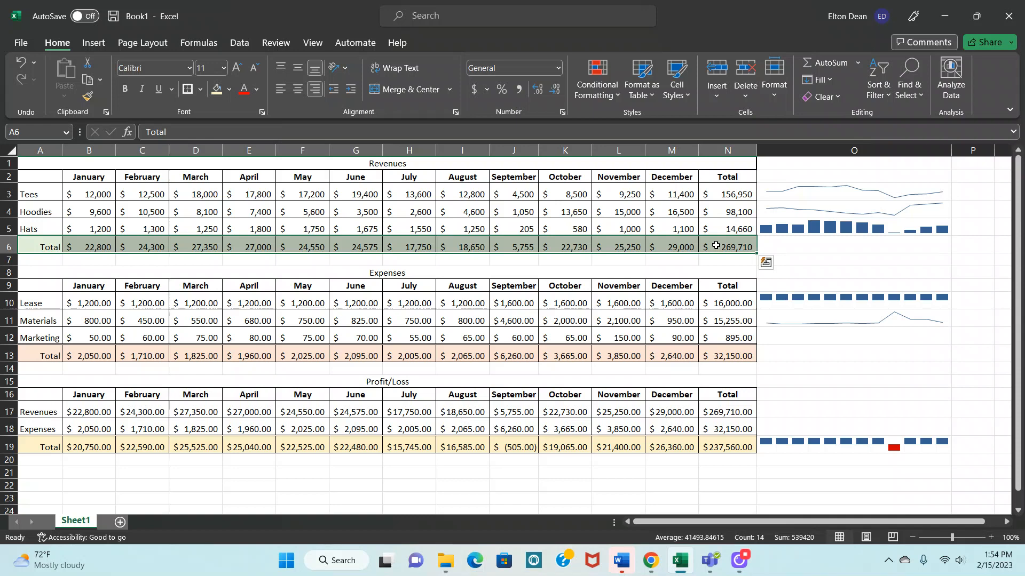
left_click(718, 268)
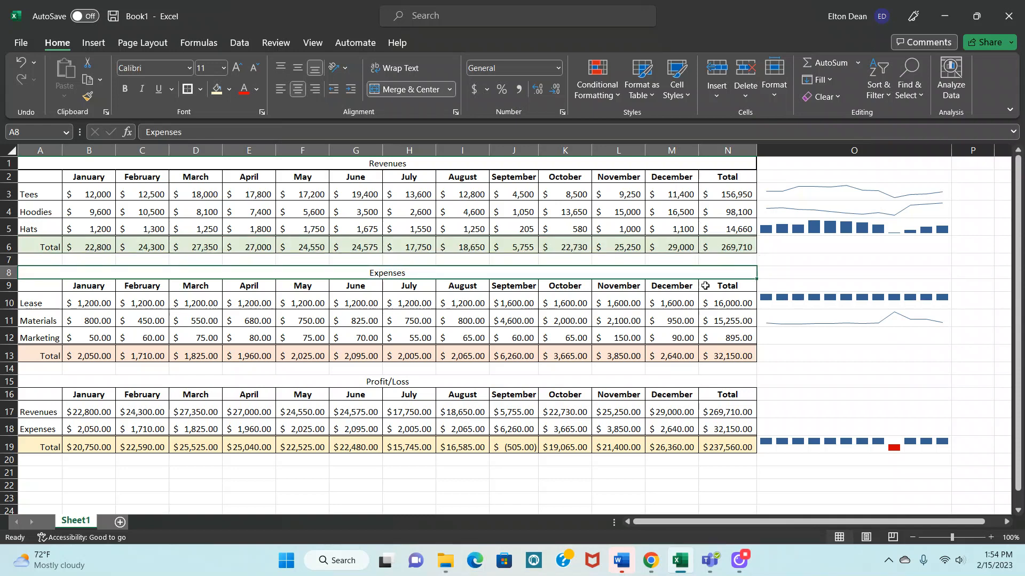